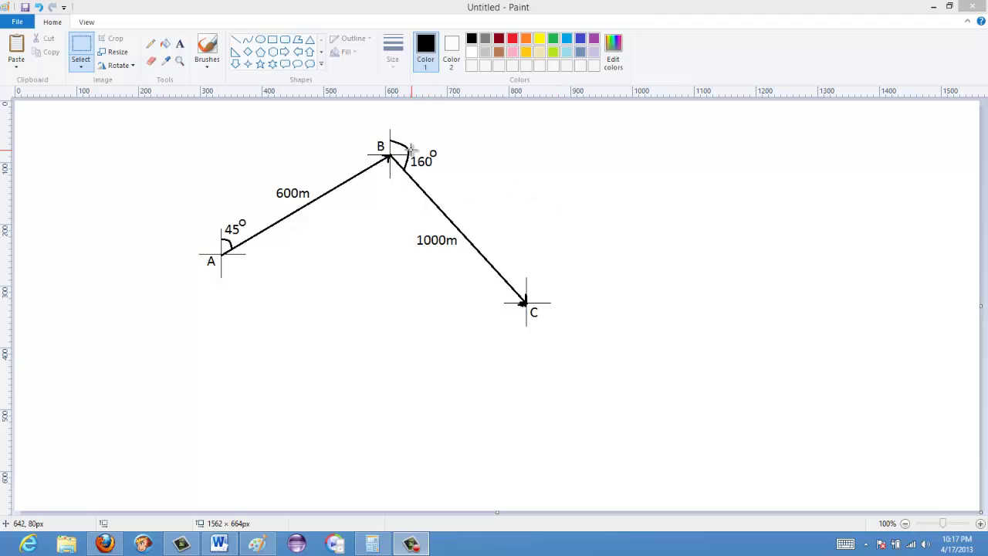
- Move the 160° label down and right so it sits below the arc at B
left_click_drag(409, 144, 434, 173)
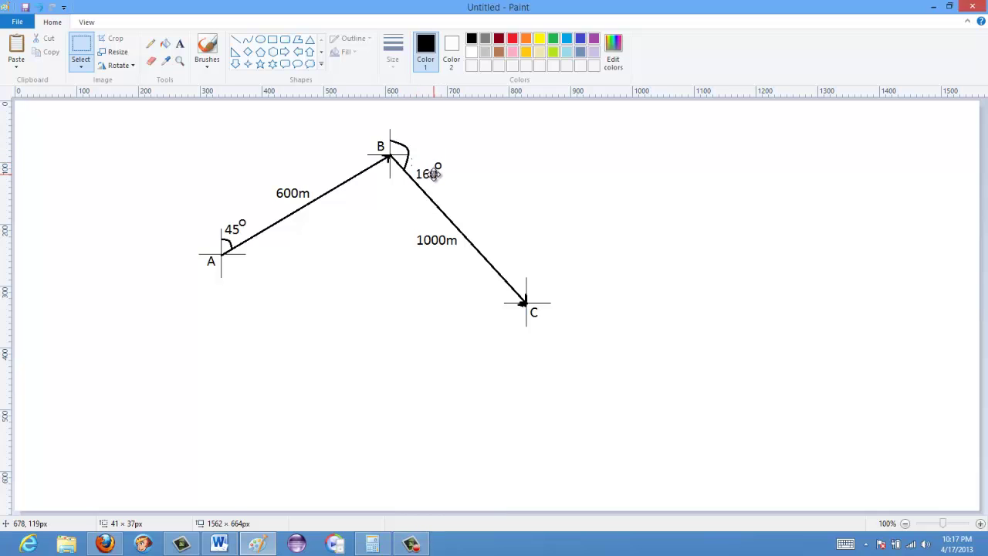
left_click(469, 151)
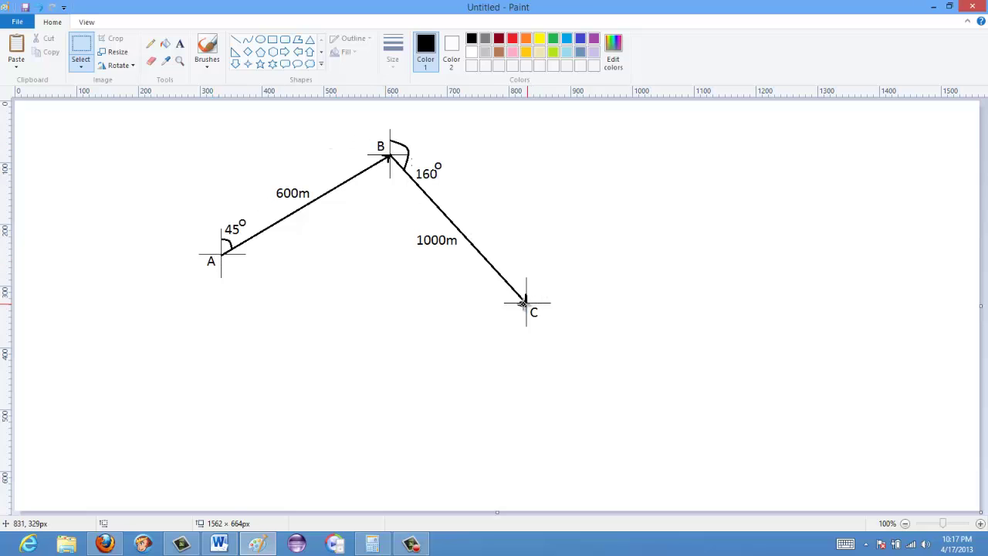
- Draw a green straight line from A to C and choose a line thickness
left_click(236, 39)
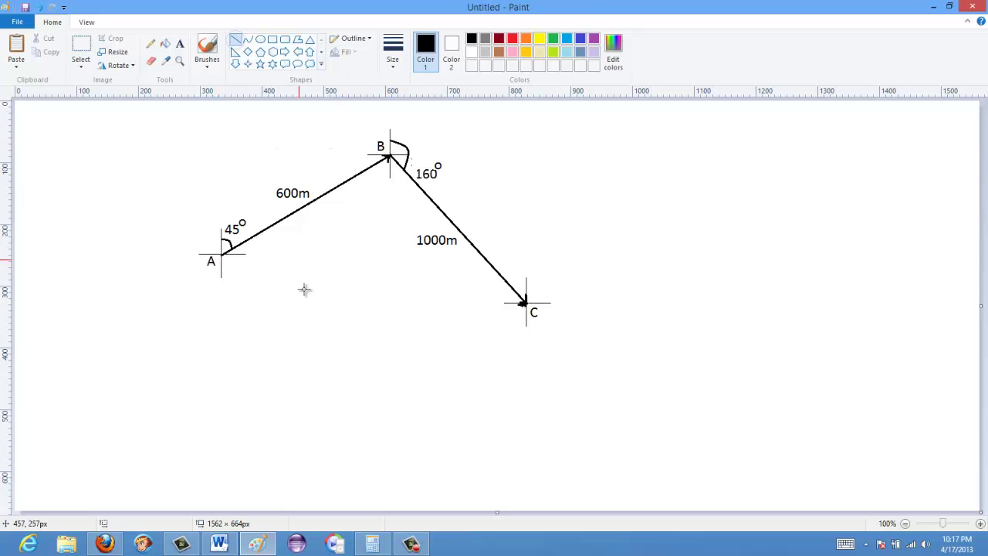
left_click_drag(222, 256, 524, 302)
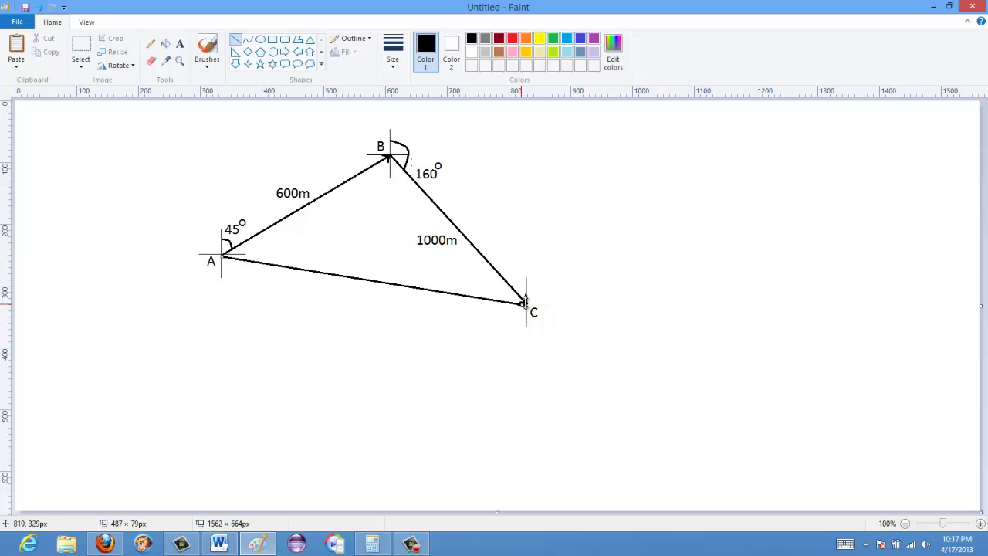
left_click(553, 38)
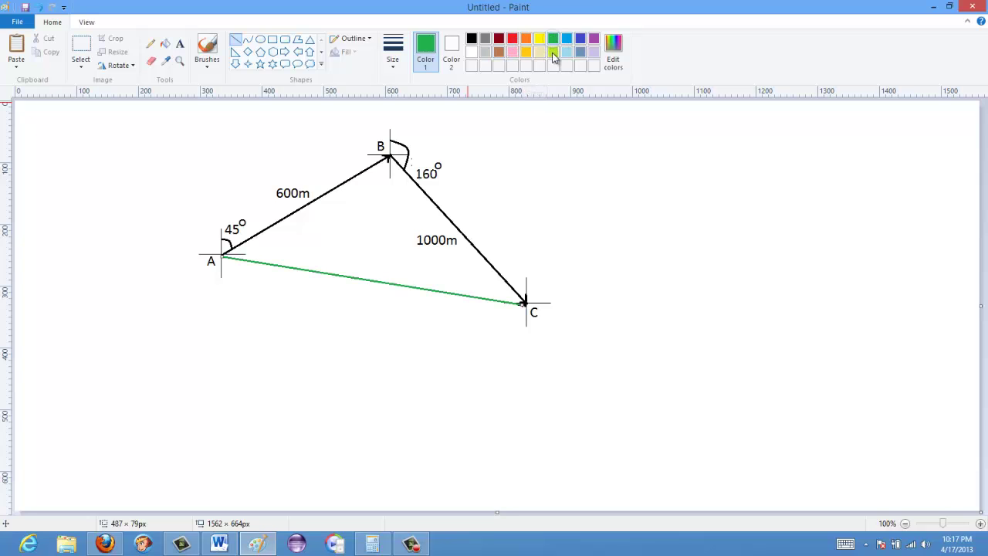
left_click(619, 186)
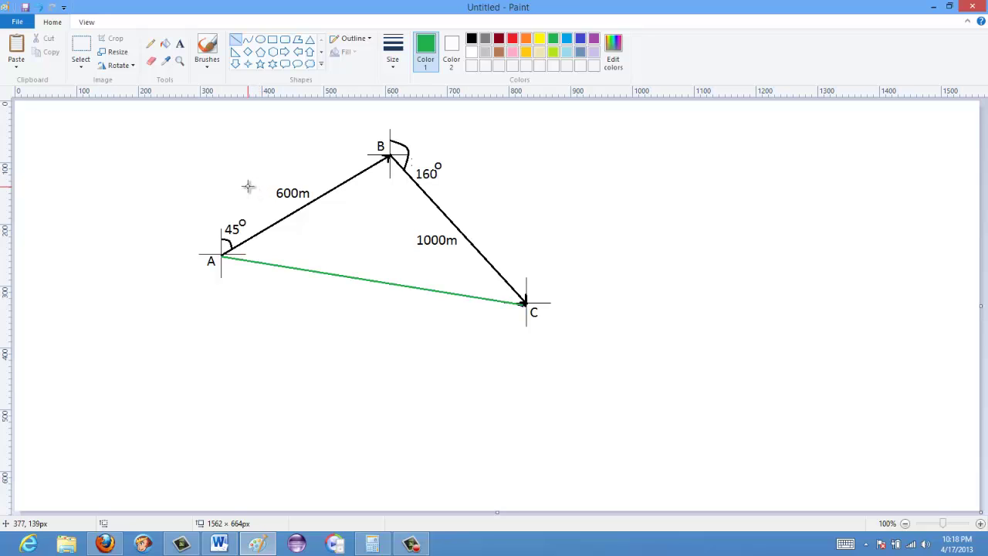
left_click(397, 56)
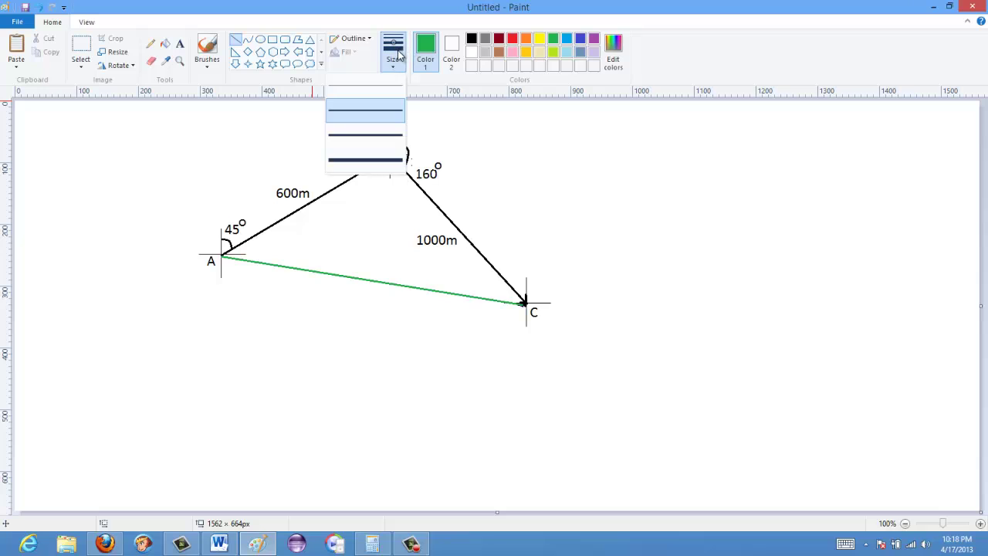
left_click(379, 154)
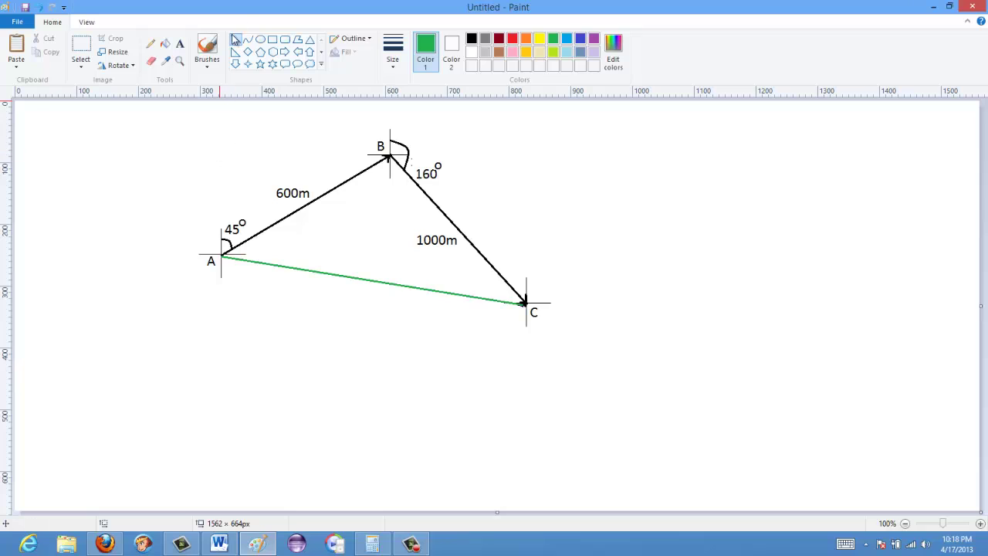
- Draw a green rectangle enclosing the whole triangle
left_click(274, 40)
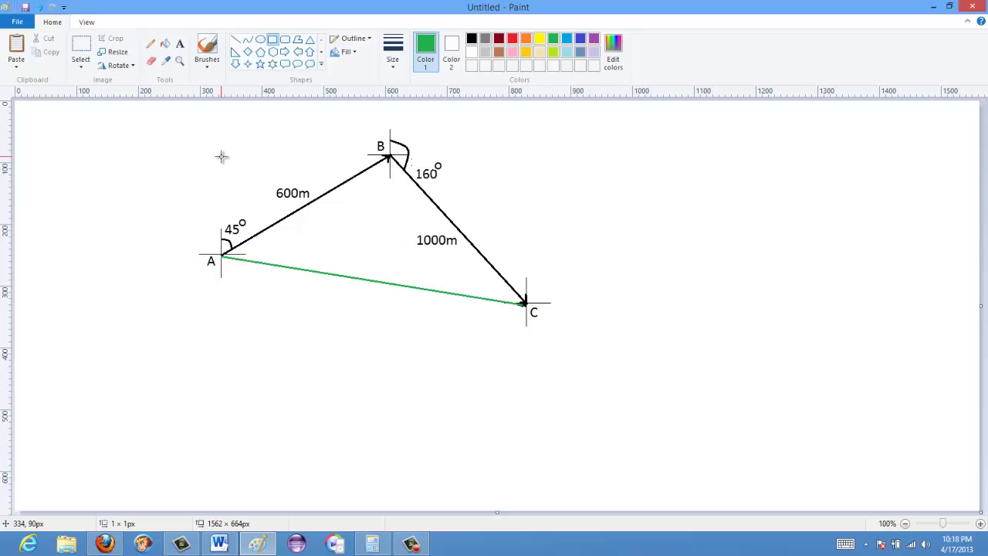
left_click_drag(222, 157, 526, 304)
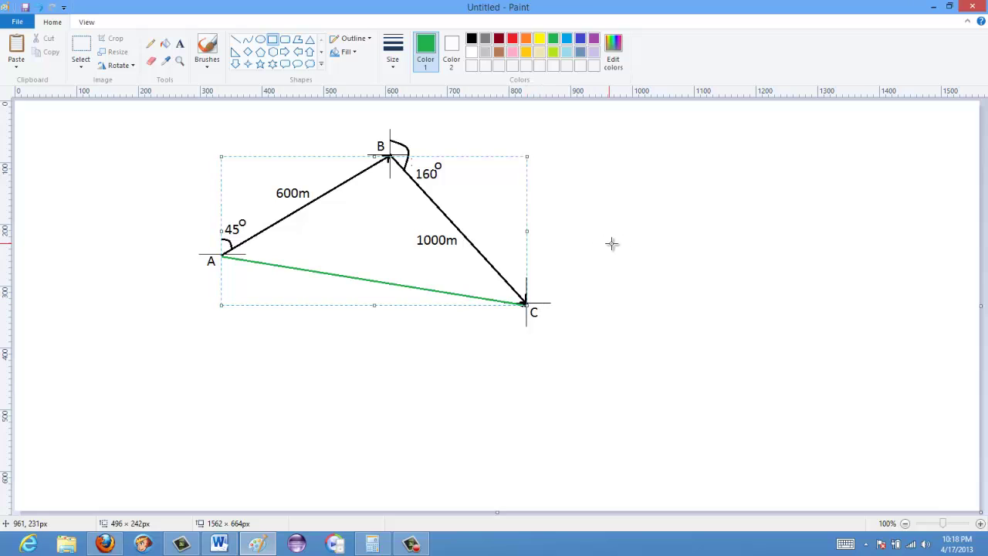
left_click(641, 239)
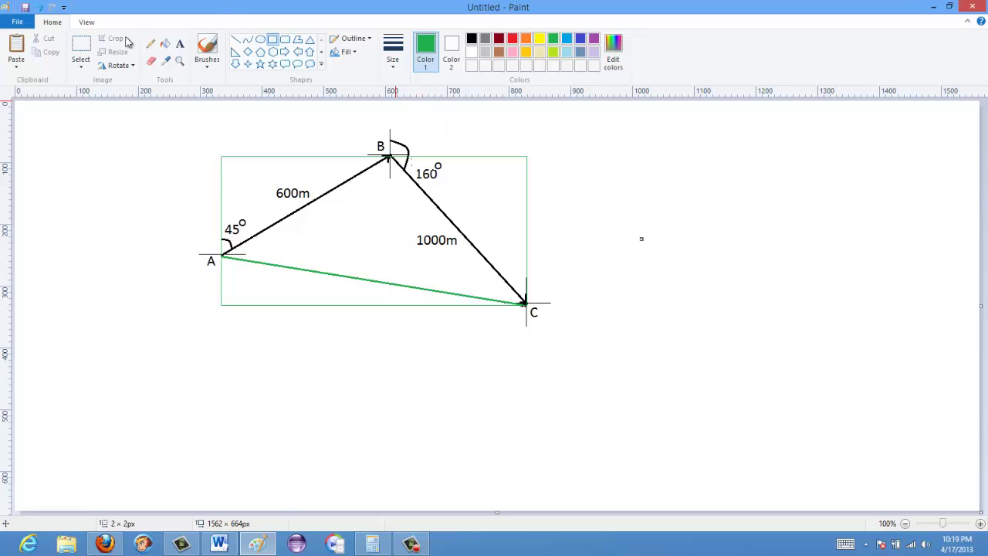
- Select and delete the stray dot to the right of the rectangle
left_click(81, 47)
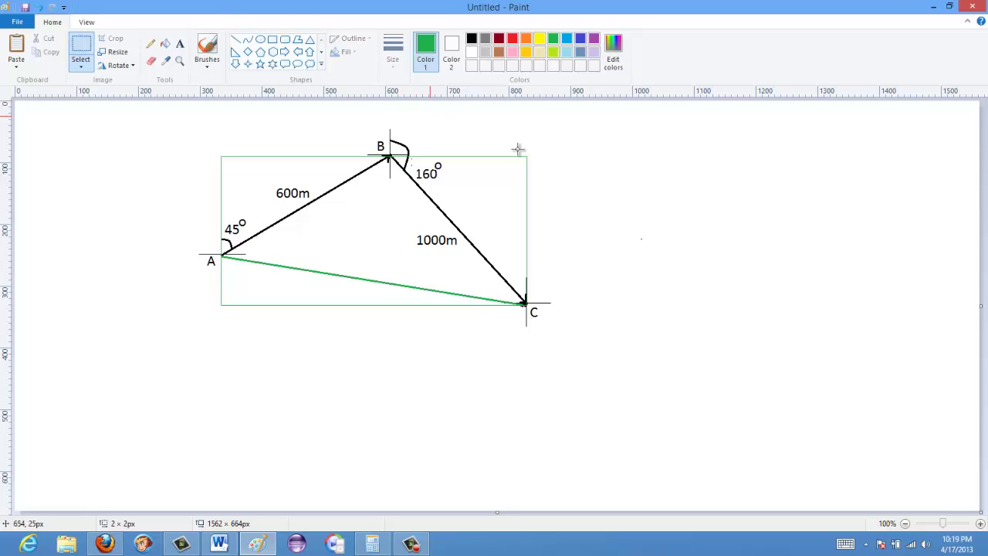
left_click_drag(623, 217, 668, 266)
key("Delete")
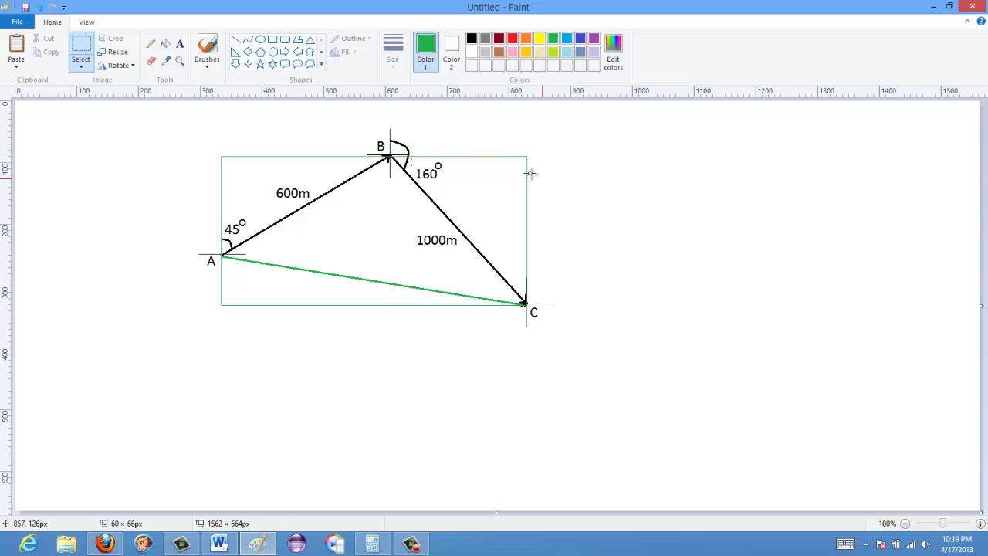
- Add small right-angle squares at the top-left, top-right and bottom-left corners
left_click(274, 41)
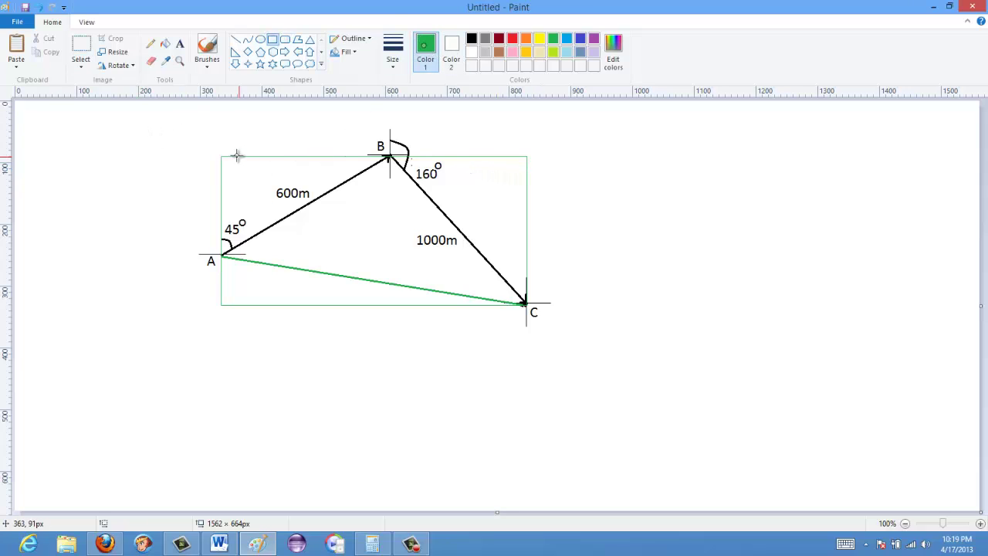
left_click_drag(220, 156, 237, 171)
left_click_drag(518, 156, 528, 165)
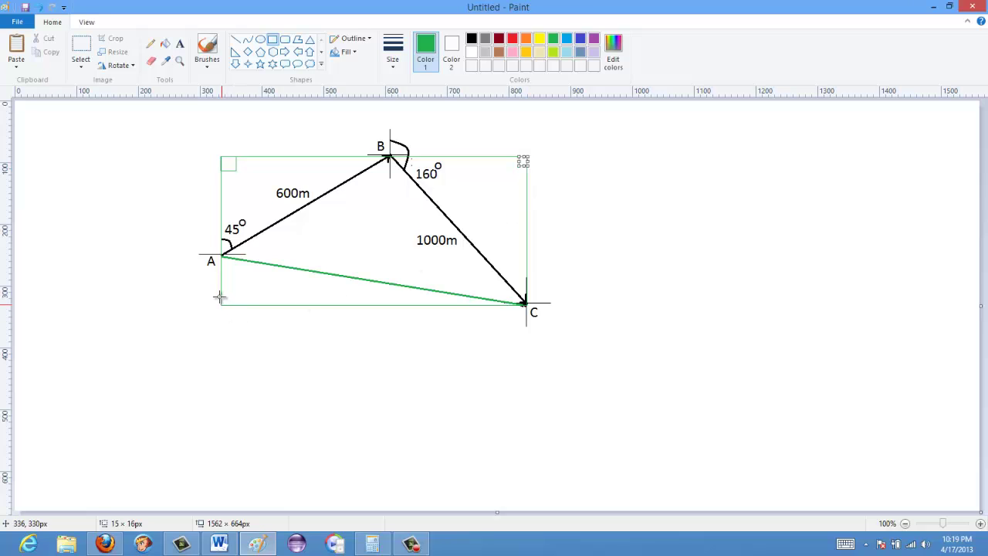
left_click_drag(222, 294, 234, 305)
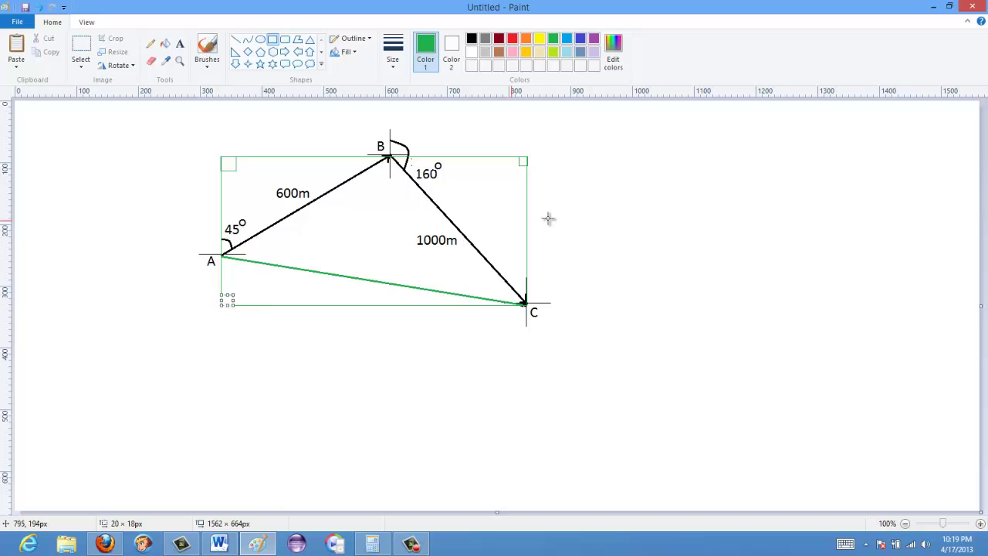
left_click(612, 214)
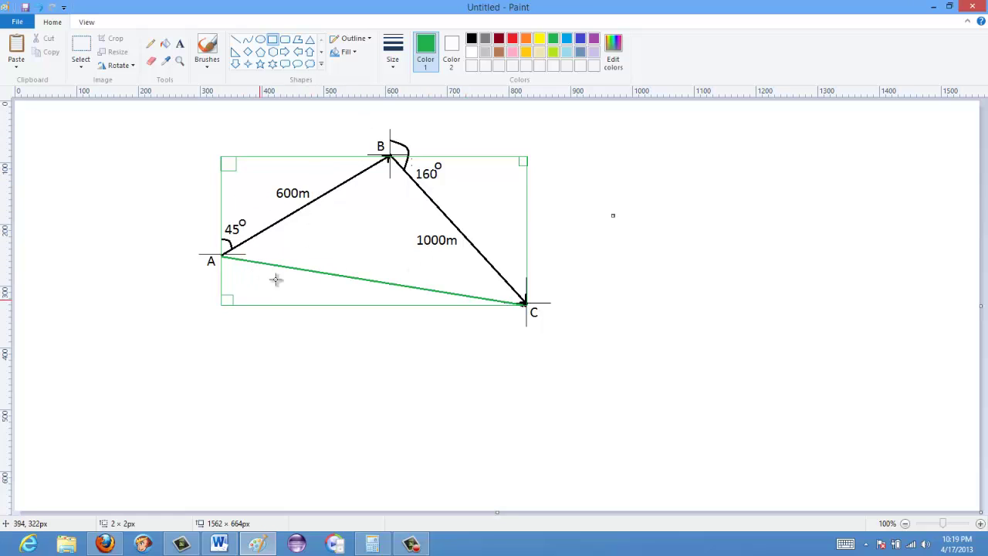
- Bucket-fill green below A–C, light blue above A–B, and gold right of B–C
left_click(166, 44)
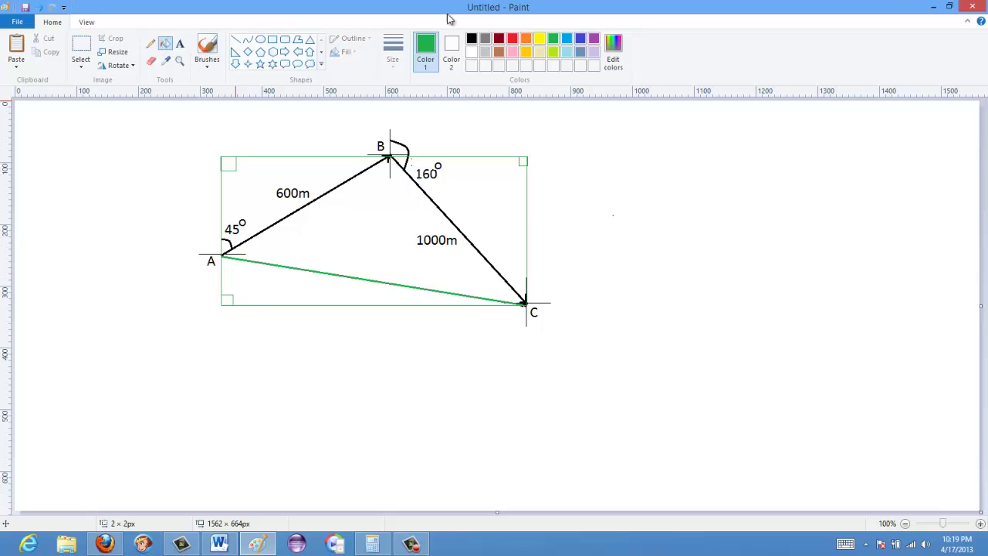
left_click(320, 283)
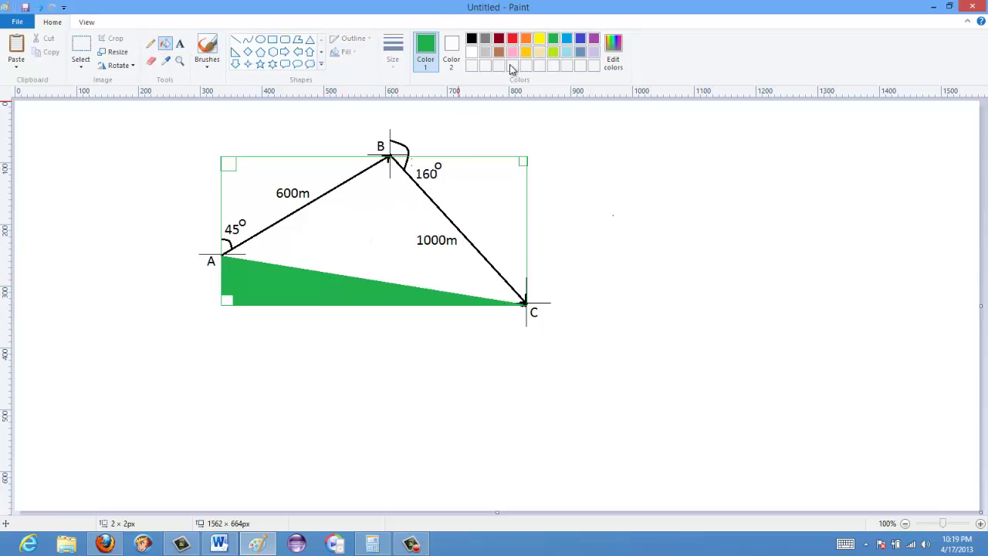
left_click(567, 54)
left_click(285, 179)
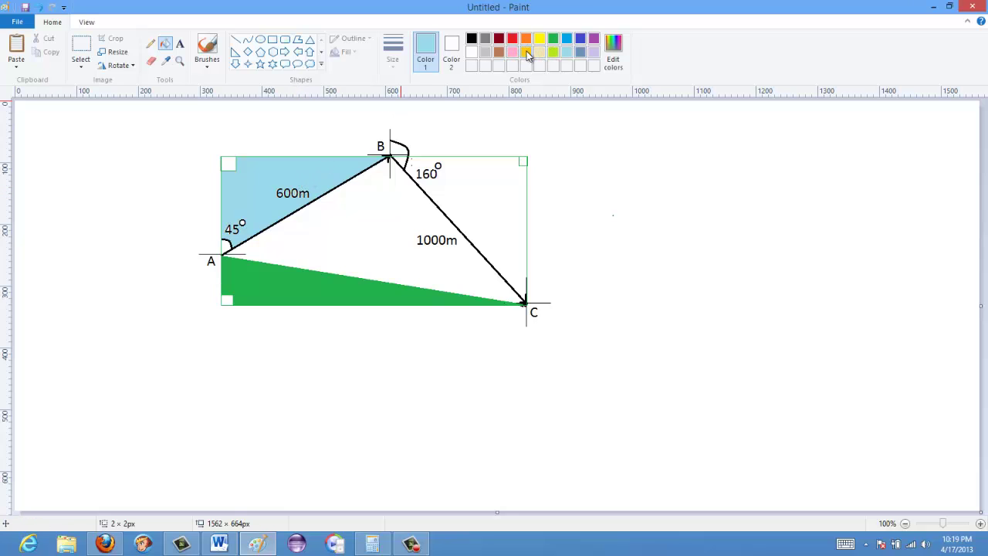
left_click(525, 52)
left_click(456, 179)
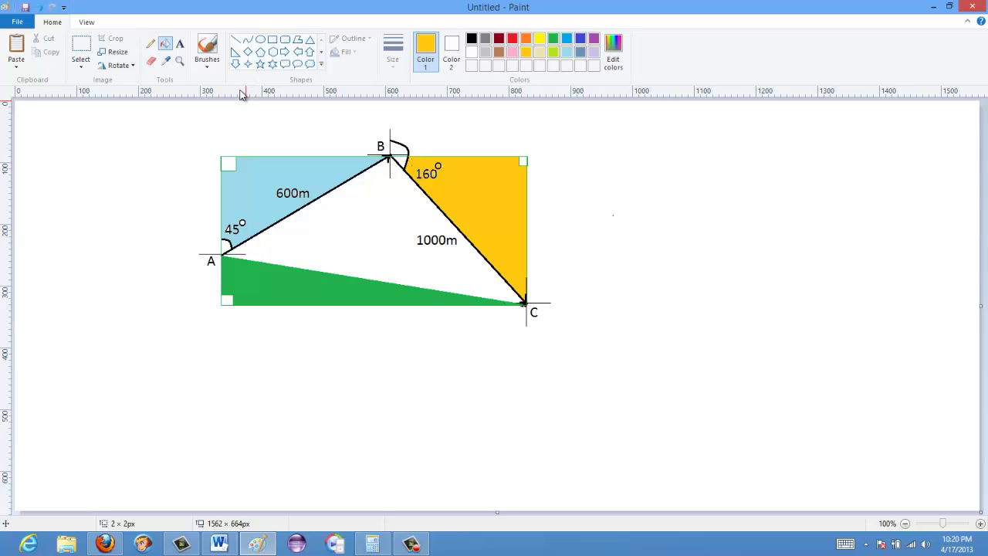
left_click(236, 43)
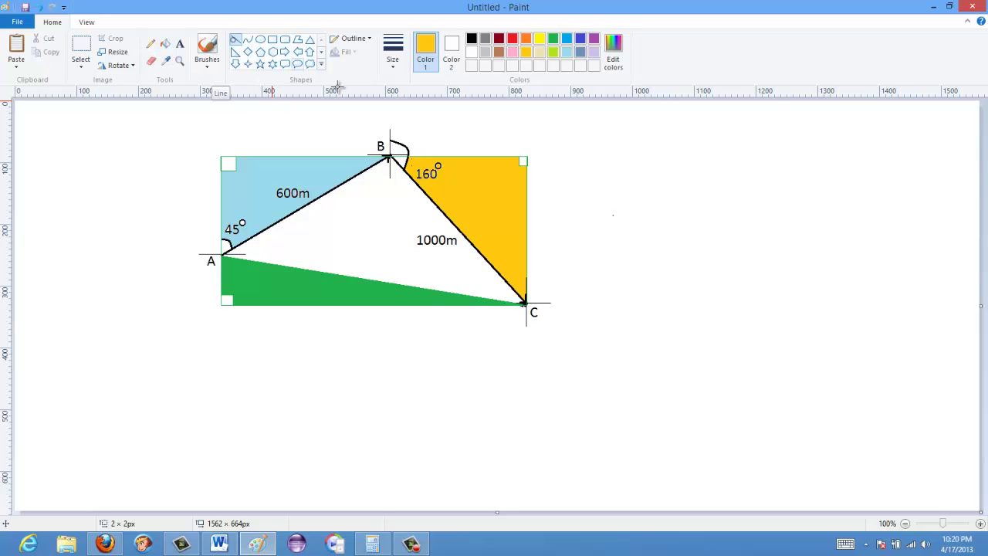
left_click_drag(548, 158, 555, 303)
key("Delete")
left_click(393, 48)
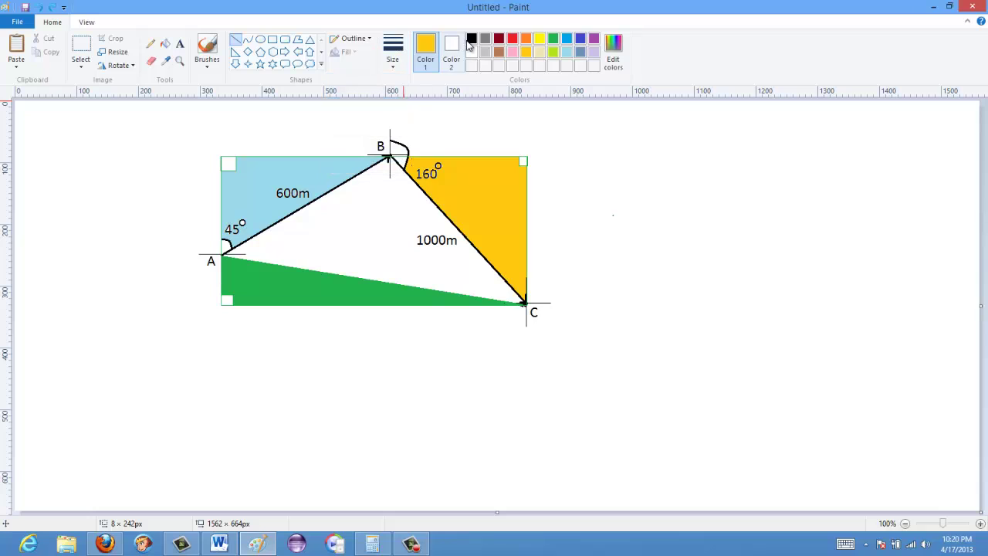
left_click(471, 38)
left_click_drag(554, 159, 554, 299)
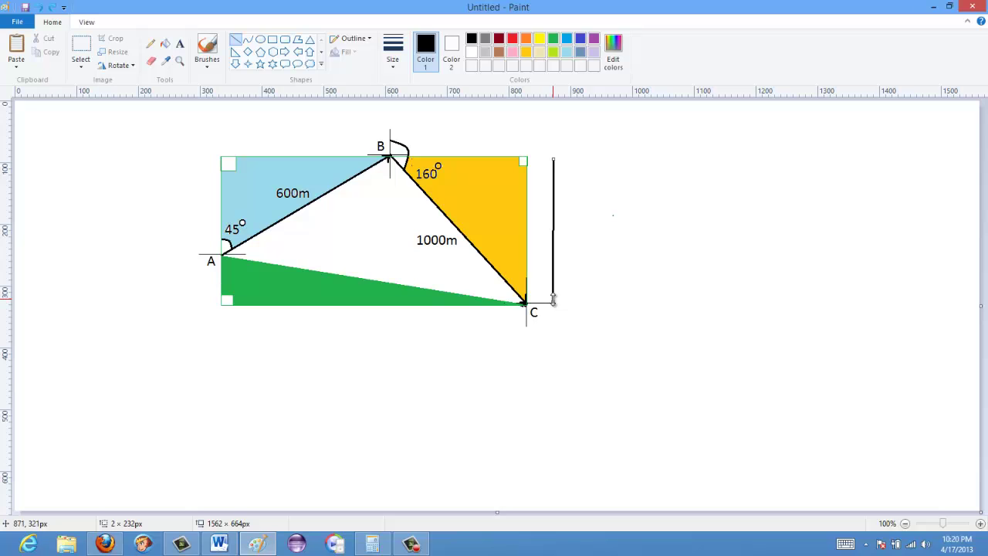
left_click_drag(551, 249, 195, 249)
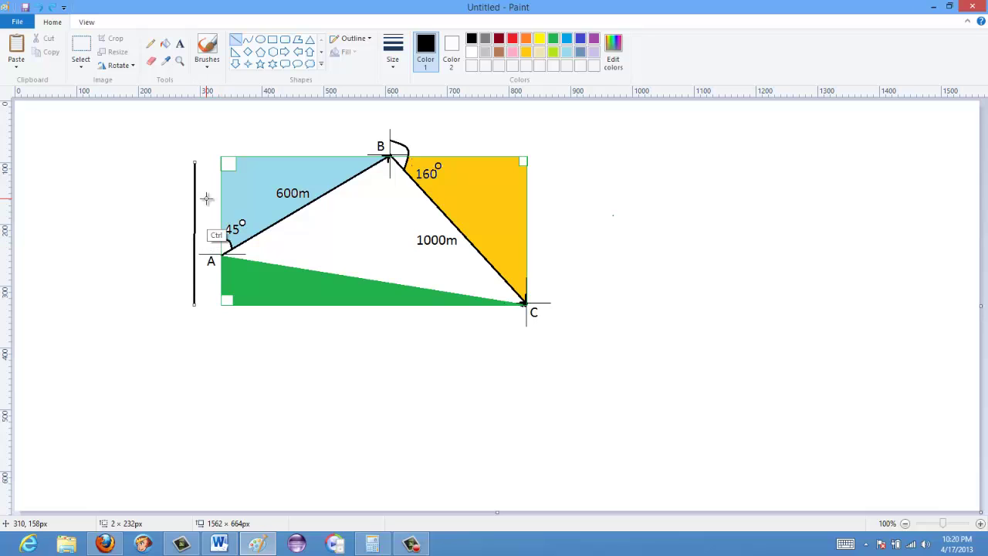
key("Delete")
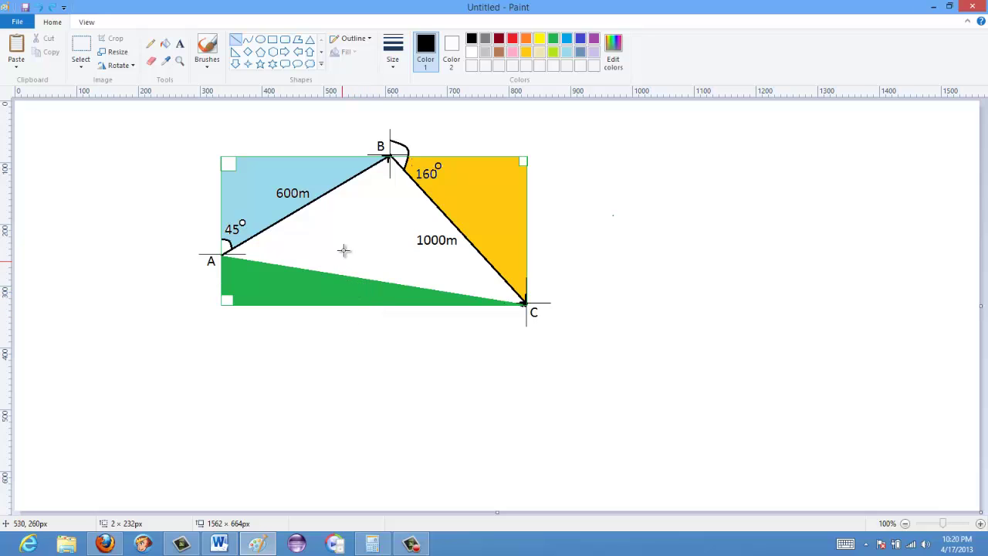
- Brush the labels α and β onto the blue triangle's sides
left_click(207, 47)
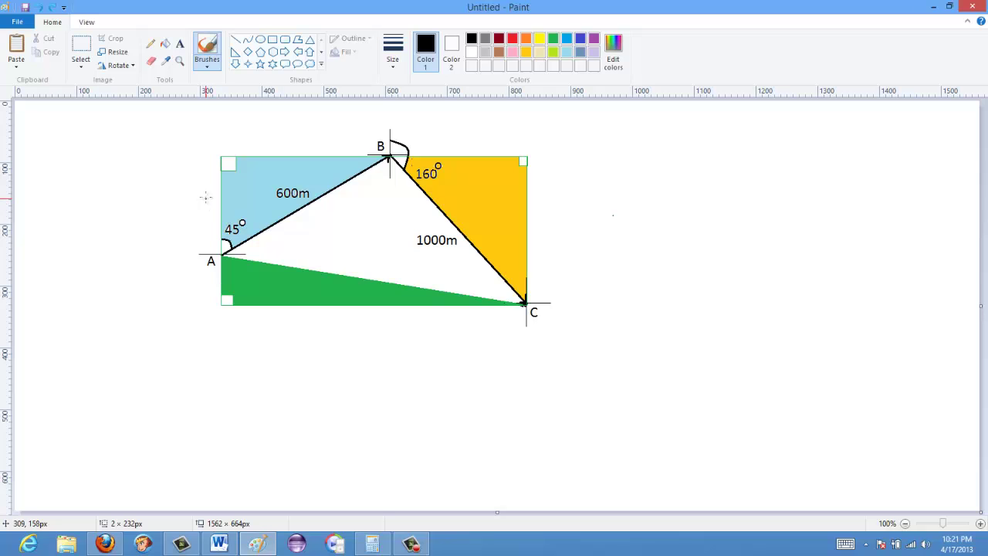
left_click_drag(203, 196, 214, 193)
left_click_drag(293, 131, 295, 148)
- Handwrite cos 45 = α/600m and rearrange it to 600m cos45° = α
mouse_move(53, 144)
left_mouse_down()
mouse_move(51, 154)
mouse_move(61, 144)
mouse_move(99, 152)
left_mouse_up()
left_click_drag(102, 137, 125, 147)
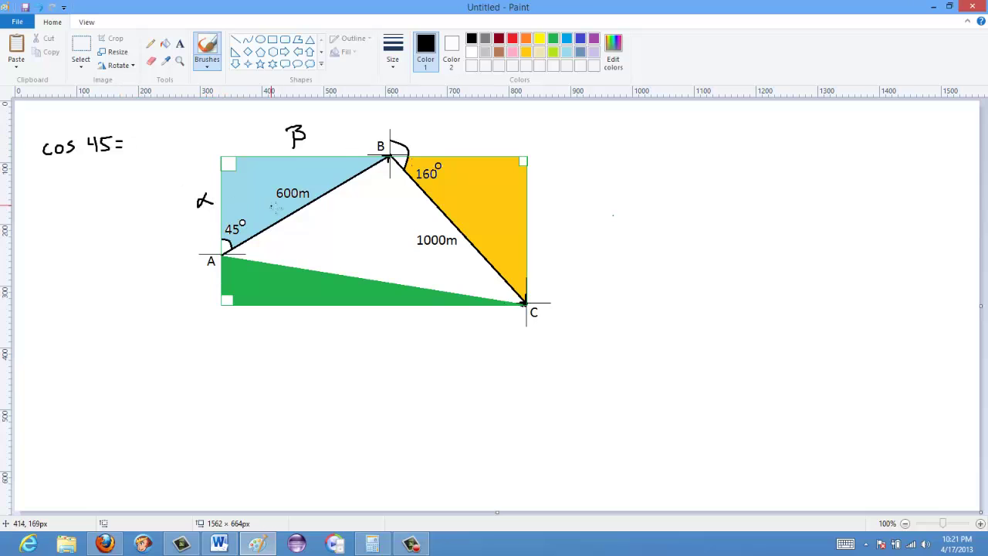
mouse_move(140, 142)
left_mouse_down()
mouse_move(158, 154)
mouse_move(136, 174)
left_mouse_up()
left_click_drag(149, 164, 155, 171)
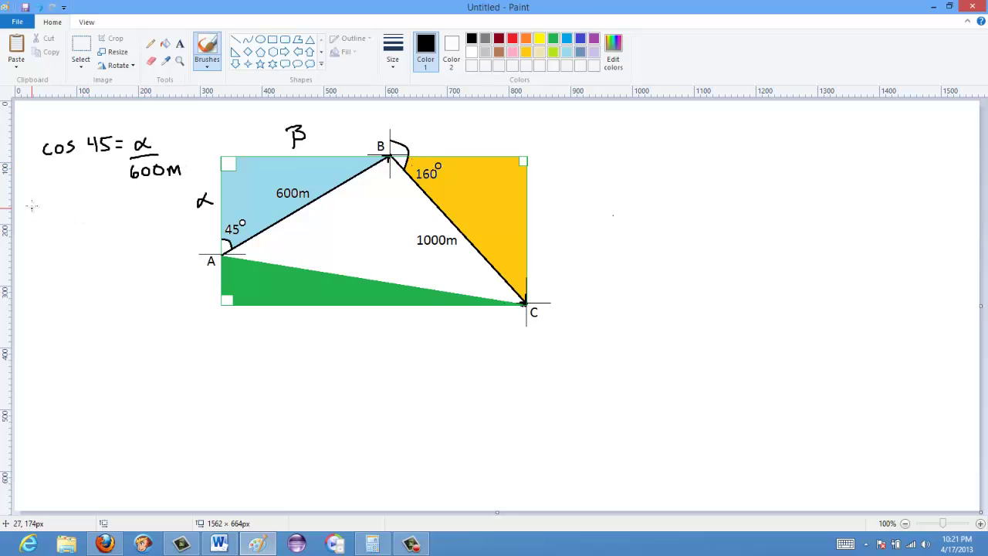
mouse_move(35, 207)
left_mouse_down()
mouse_move(31, 215)
mouse_move(58, 208)
mouse_move(78, 219)
mouse_move(124, 208)
mouse_move(132, 217)
mouse_move(152, 205)
left_mouse_up()
left_click_drag(144, 212, 176, 217)
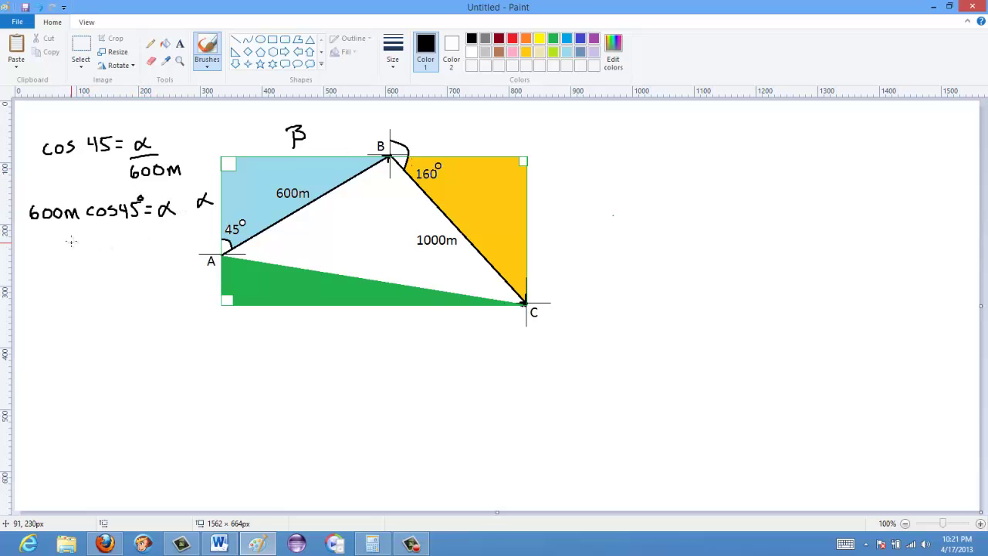
left_click_drag(65, 241, 77, 245)
- Restore Calculator and begin entering 600 × cos 45°
left_click(372, 544)
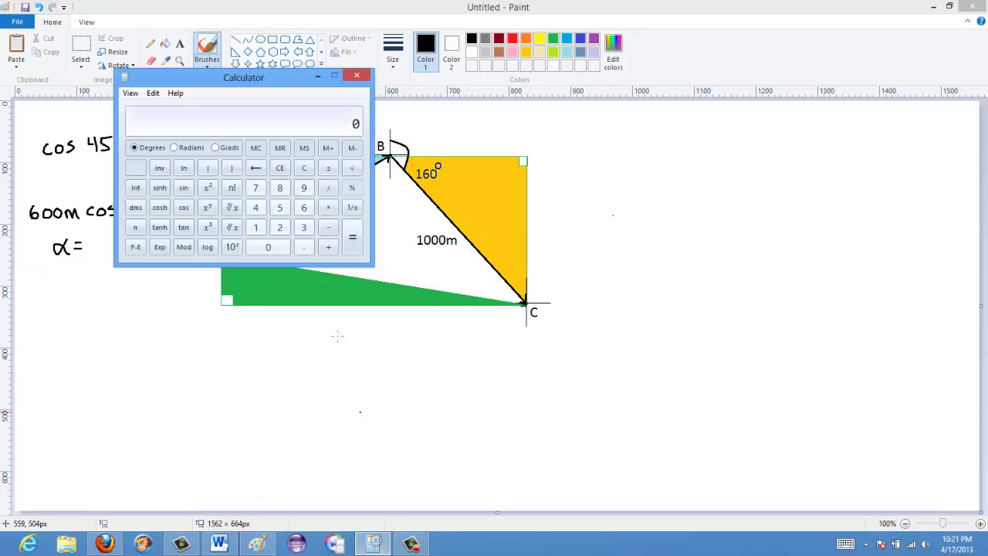
left_click(303, 207)
double_click(270, 247)
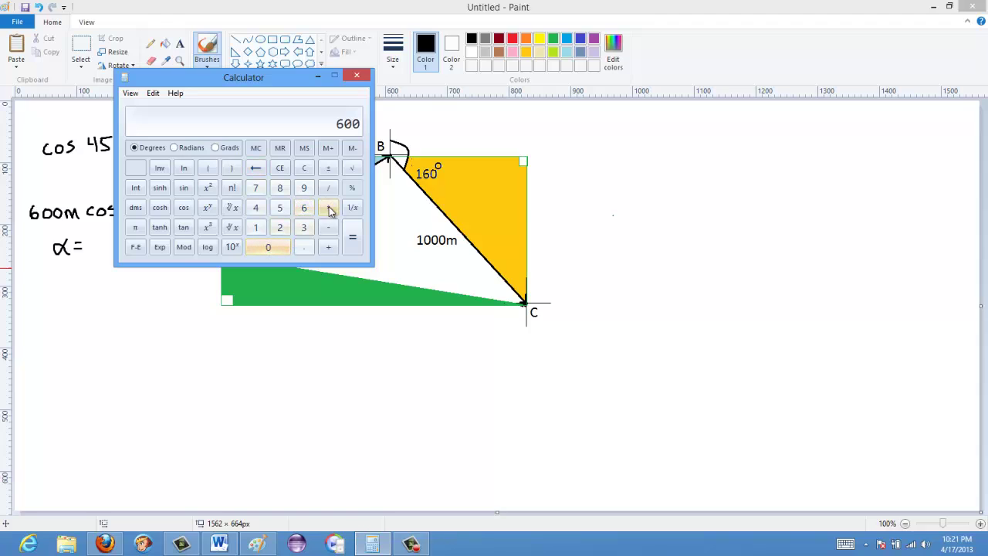
left_click(330, 210)
left_click(184, 206)
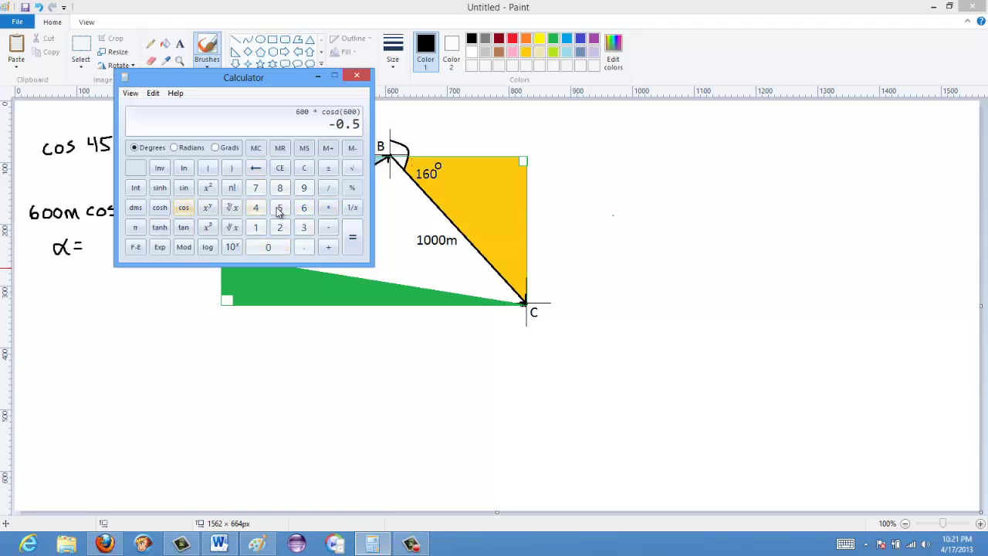
left_click(281, 209)
- Clear, compute cos 45 × 600 = 424.26, and drag Calculator aside
left_click(304, 167)
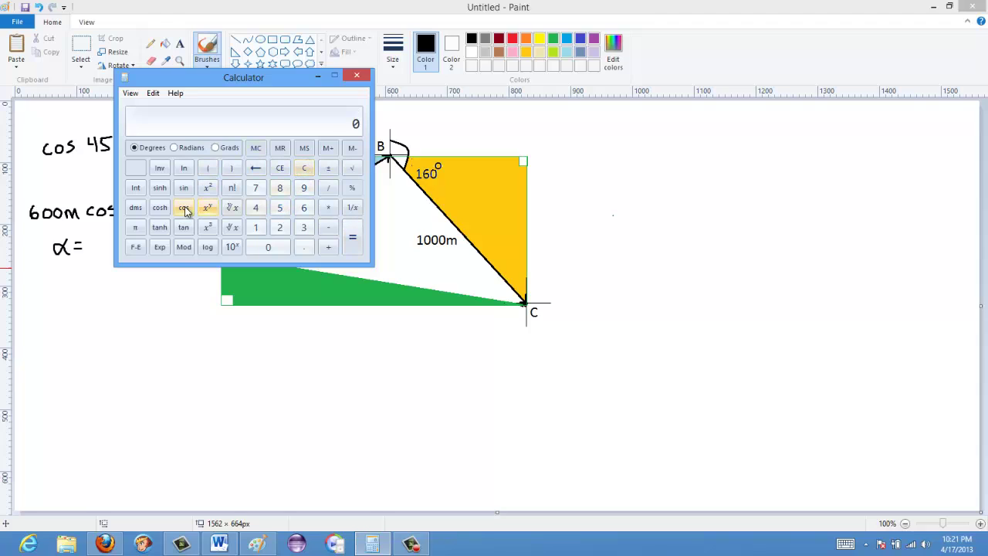
type("45")
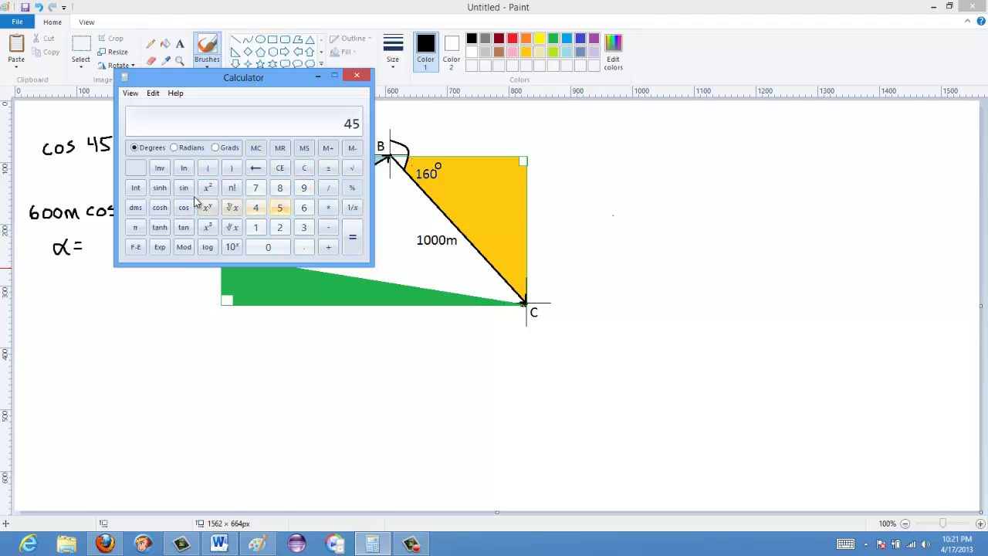
left_click(189, 206)
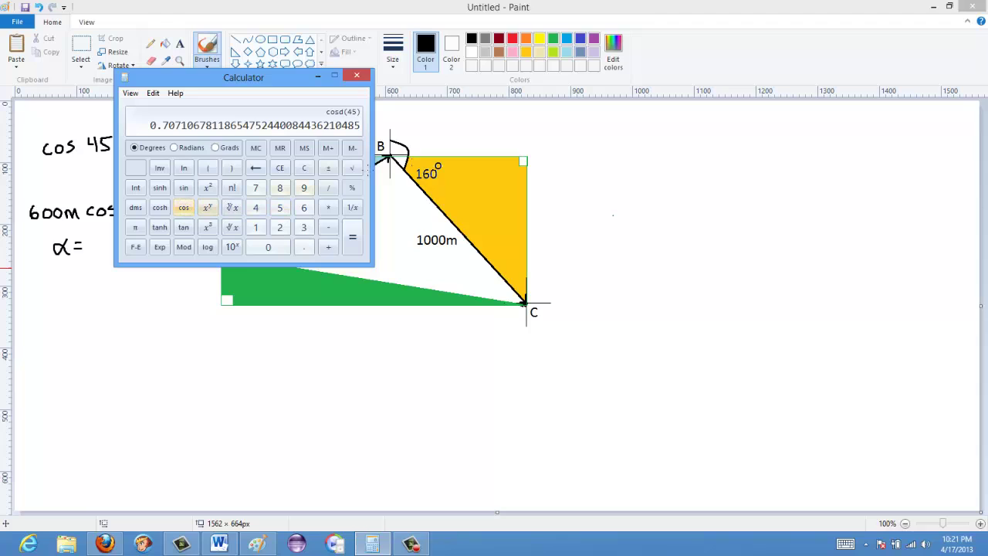
left_click(330, 210)
type("600")
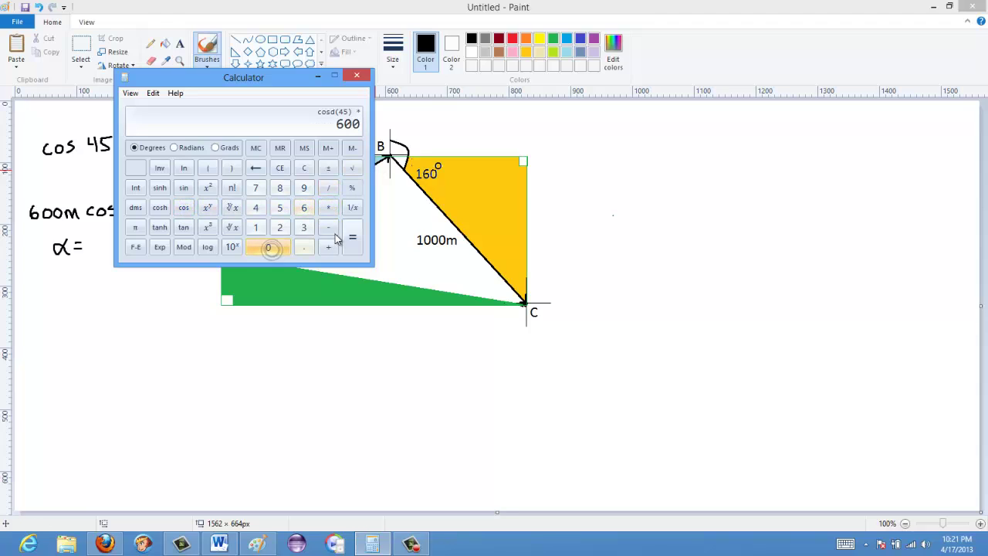
left_click(344, 239)
left_click_drag(266, 80, 730, 131)
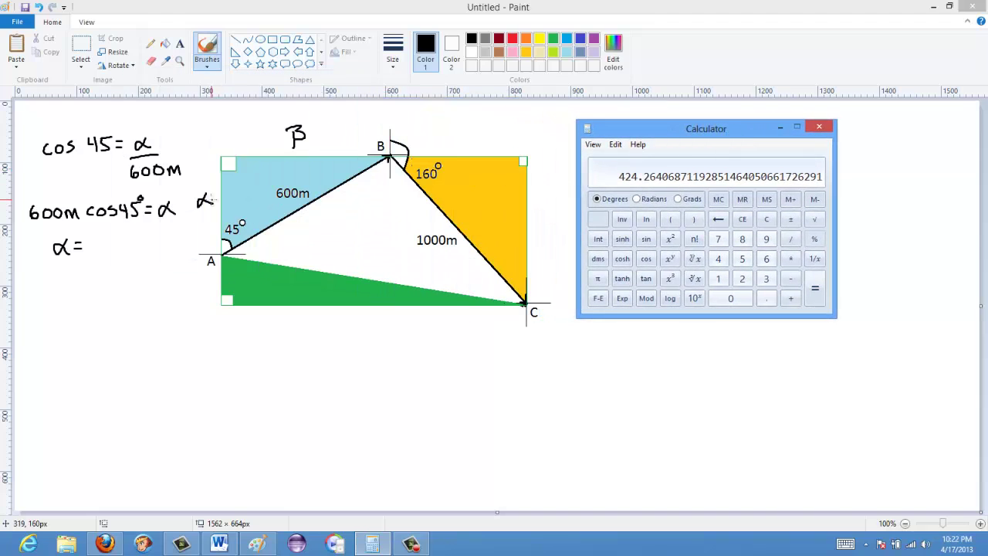
- Write 424m after α = in the Paint working
left_click(91, 241)
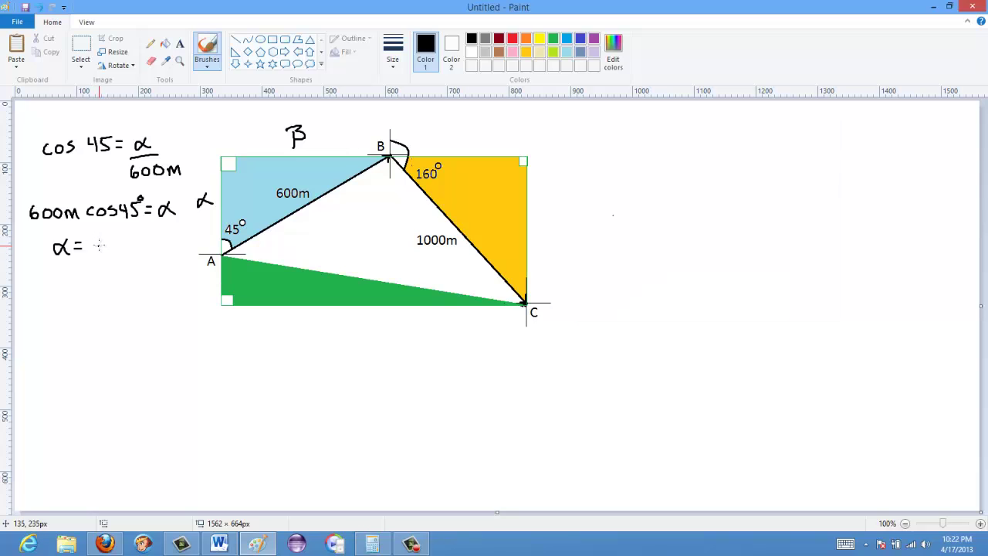
left_click_drag(101, 238, 101, 256)
left_click_drag(105, 240, 128, 250)
mouse_move(126, 241)
left_mouse_down()
mouse_move(126, 256)
mouse_move(142, 254)
left_mouse_up()
- Draw a dividing line, then write sin 45° = β/600m and 600m·sin45° = β
left_click(165, 226)
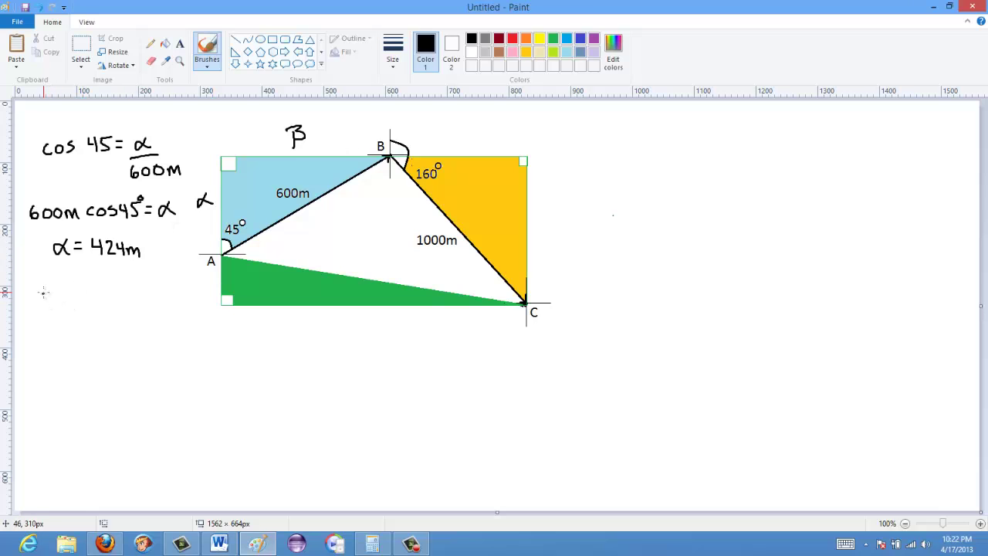
left_click_drag(42, 294, 176, 289)
mouse_move(52, 313)
left_mouse_down()
mouse_move(41, 331)
mouse_move(62, 330)
left_mouse_up()
mouse_move(66, 330)
left_mouse_down()
mouse_move(95, 317)
mouse_move(104, 327)
mouse_move(118, 313)
left_mouse_up()
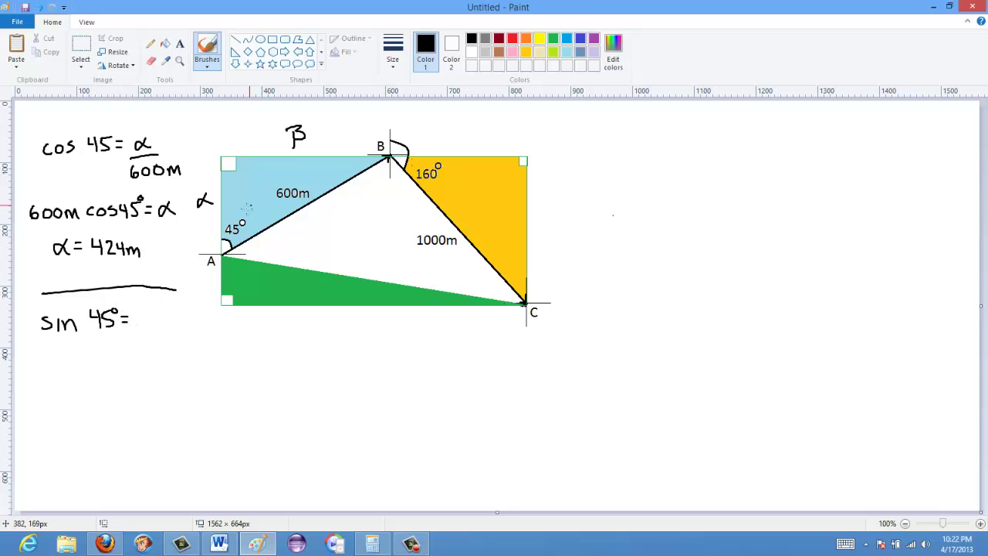
mouse_move(138, 306)
left_mouse_down()
mouse_move(140, 322)
mouse_move(168, 329)
mouse_move(134, 348)
mouse_move(186, 347)
left_mouse_up()
mouse_move(43, 376)
left_mouse_down()
mouse_move(34, 387)
mouse_move(47, 393)
mouse_move(66, 386)
mouse_move(97, 399)
mouse_move(116, 379)
mouse_move(112, 395)
mouse_move(129, 393)
left_mouse_up()
mouse_move(132, 378)
left_mouse_down()
mouse_move(136, 394)
mouse_move(153, 375)
mouse_move(170, 391)
left_mouse_up()
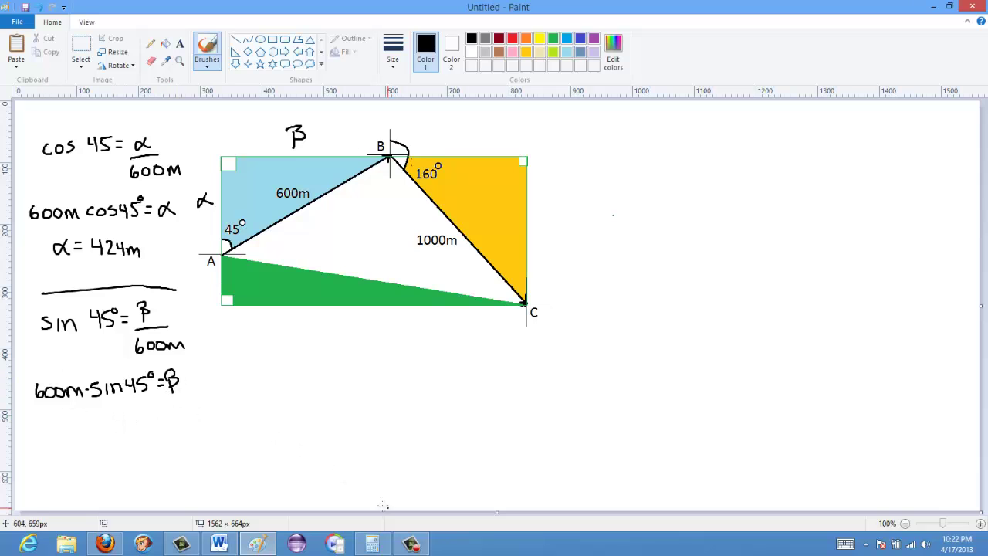
- In Calculator, compute sin 45° × 600
left_click(372, 544)
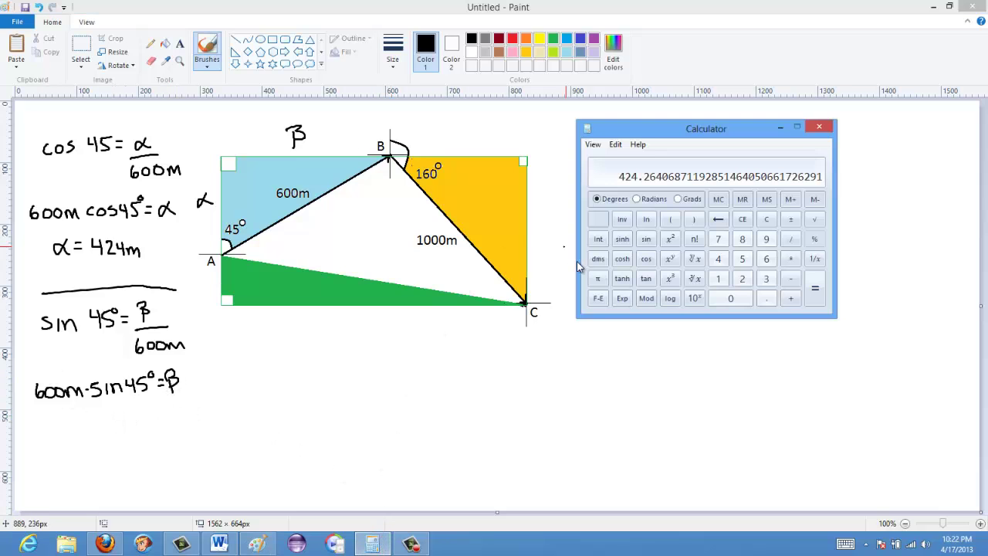
left_click(718, 258)
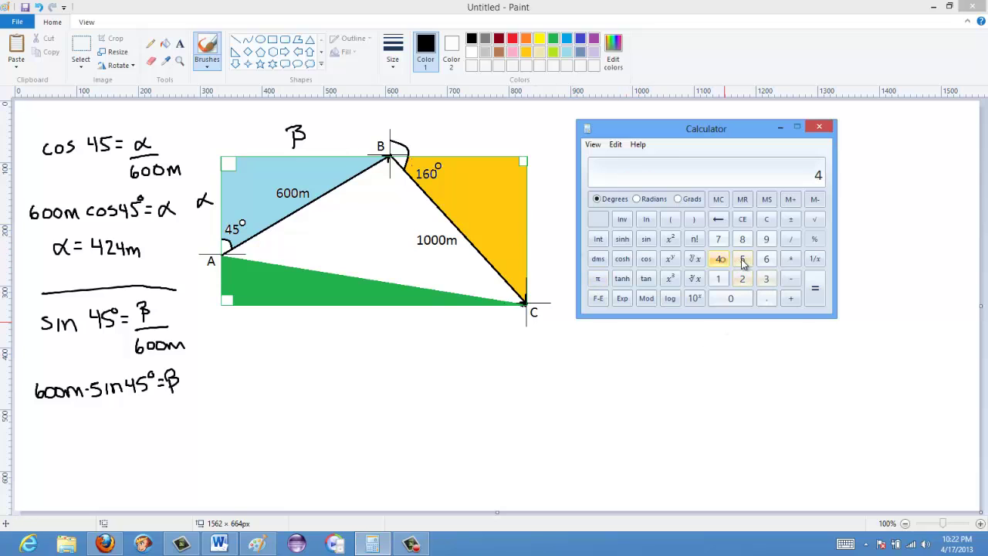
left_click(742, 259)
left_click(647, 240)
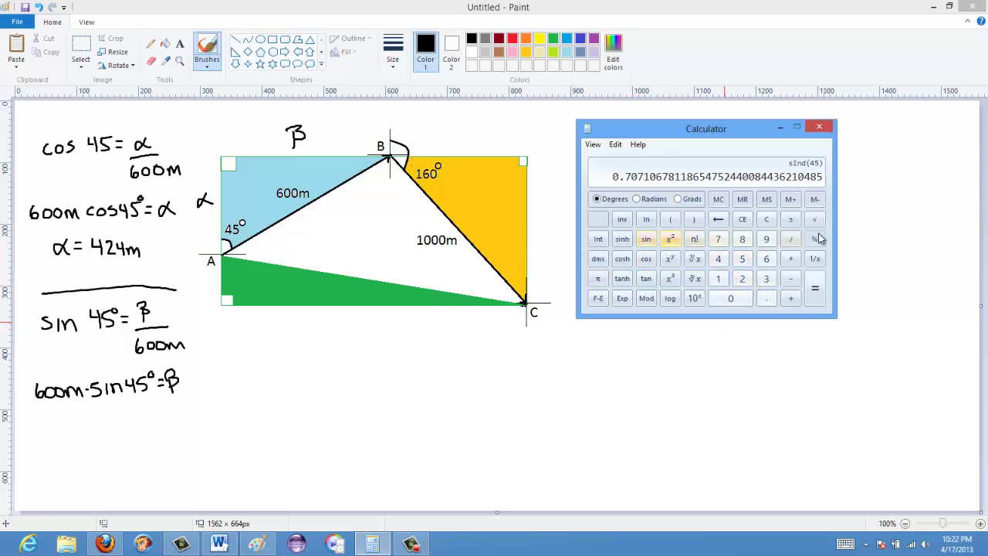
left_click(791, 260)
left_click(767, 259)
left_click(730, 298)
left_click(730, 299)
key("Return")
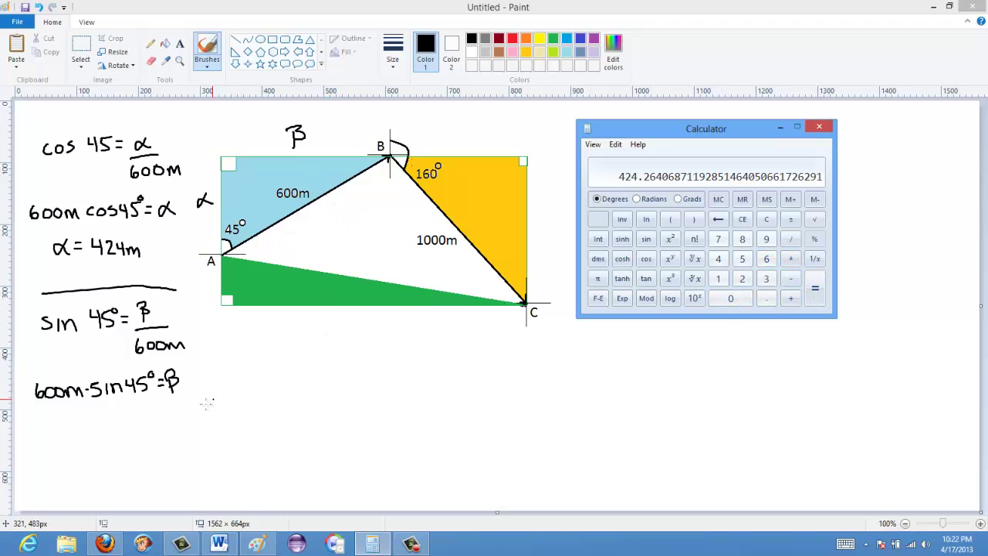
- Write β = 424m below the rearranged sine equation
left_click(93, 440)
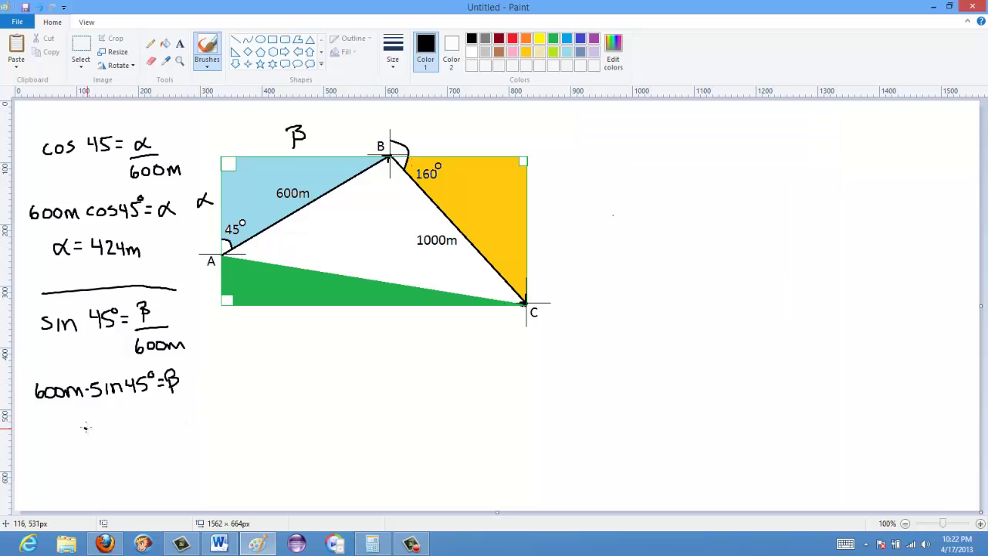
mouse_move(85, 427)
left_mouse_down()
mouse_move(82, 447)
mouse_move(92, 429)
mouse_move(85, 439)
left_mouse_up()
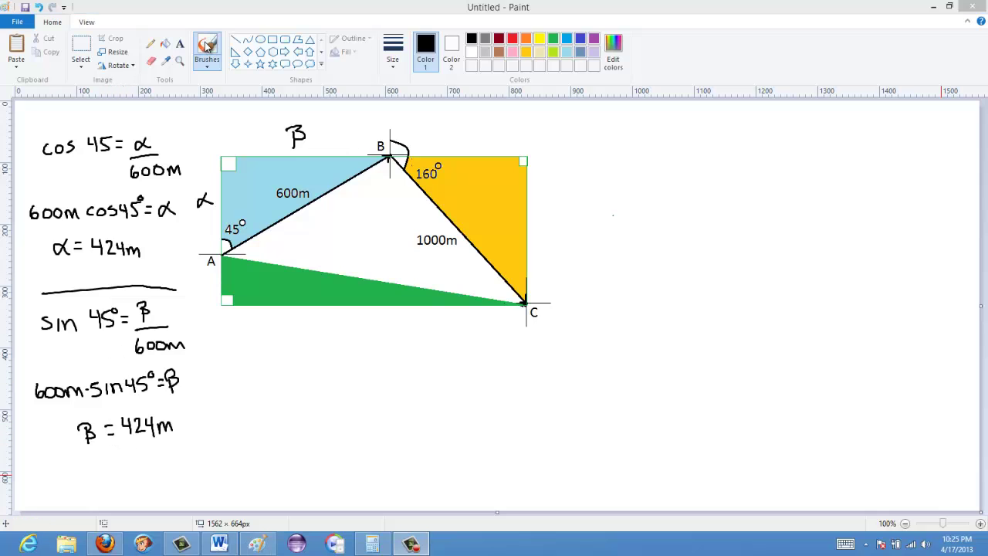
left_click(226, 50)
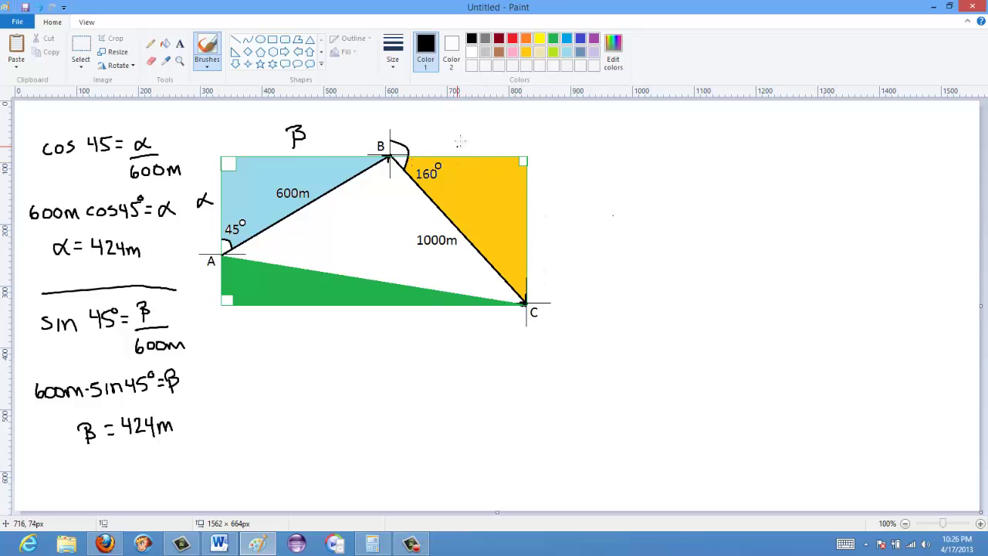
- Label the orange triangle's top side γ and right side δ
left_click_drag(460, 136, 477, 129)
left_click_drag(545, 219, 556, 209)
left_click_drag(455, 126, 460, 136)
- Draw an angle arc inside the orange triangle at B and mark it 70°
left_click_drag(452, 159, 454, 178)
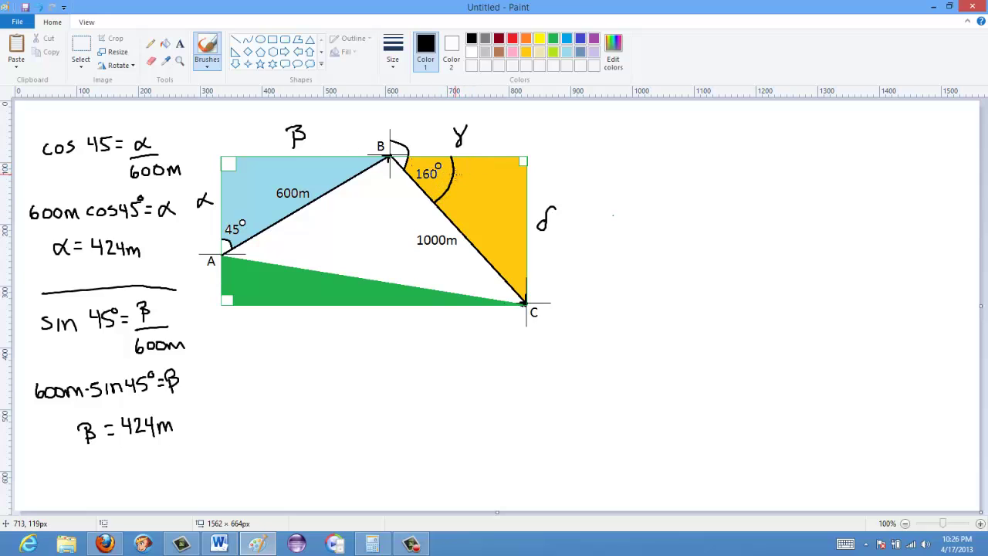
mouse_move(457, 171)
left_mouse_down()
mouse_move(463, 183)
mouse_move(474, 169)
left_mouse_up()
left_click_drag(441, 160, 446, 162)
- Write cos 70° = γ/100m to the right of the diagram
mouse_move(606, 136)
left_mouse_down()
mouse_move(606, 149)
mouse_move(614, 139)
mouse_move(645, 147)
mouse_move(657, 130)
left_mouse_up()
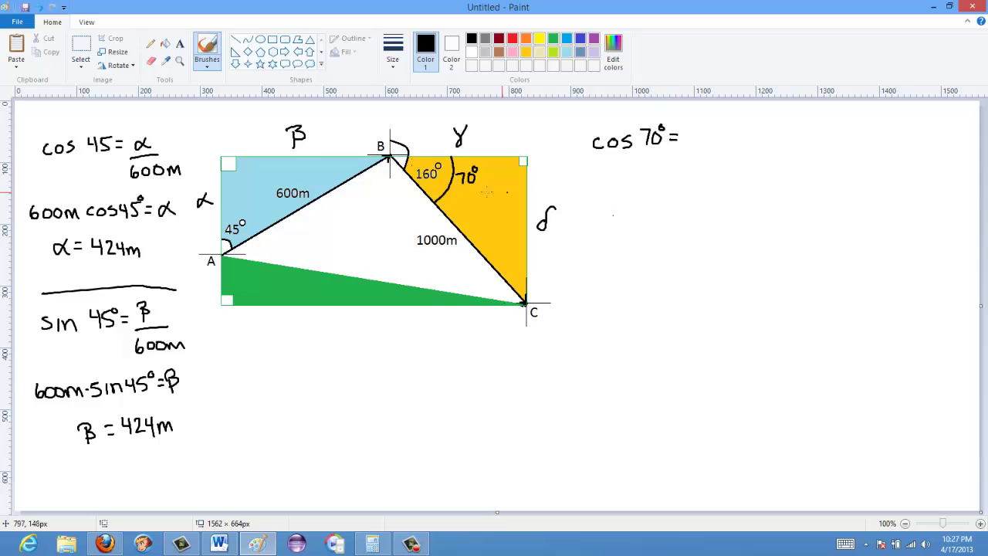
left_click_drag(693, 130, 719, 166)
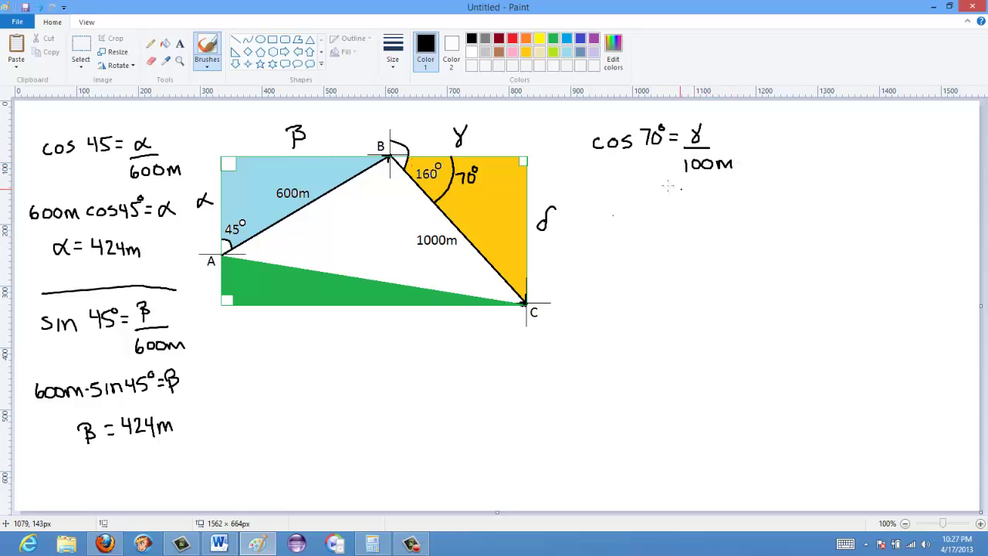
mouse_move(596, 203)
left_mouse_down()
mouse_move(596, 216)
mouse_move(605, 207)
mouse_move(669, 214)
mouse_move(717, 199)
left_mouse_up()
- Complete 1000m·cos 70° = γ and start the γ = line, undoing one stroke
left_click_drag(722, 192, 736, 203)
left_click_drag(745, 193, 755, 199)
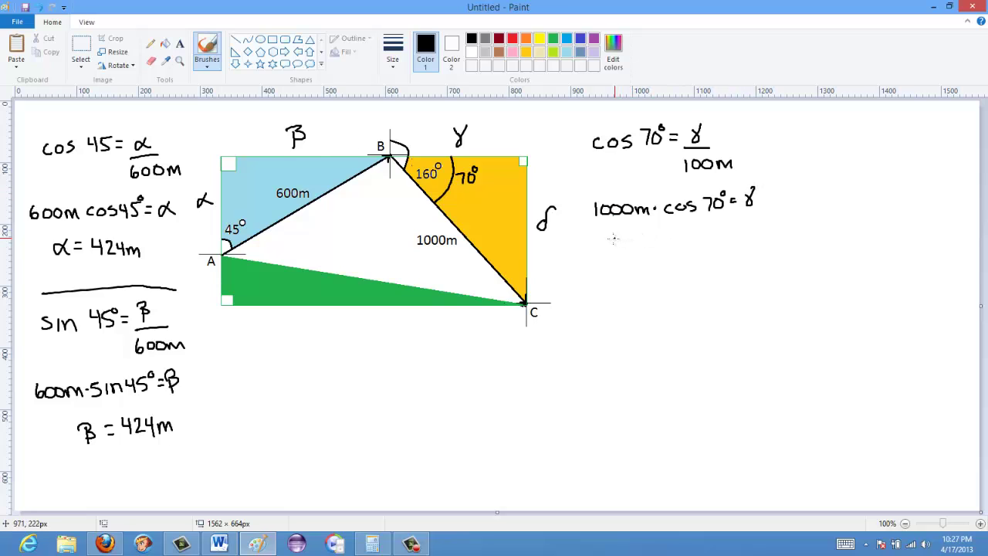
mouse_move(611, 235)
left_mouse_down()
mouse_move(620, 233)
mouse_move(615, 241)
left_mouse_up()
key("ctrl+z")
- Compute cos 70° × 1000 in Calculator, giving 342
left_click(372, 544)
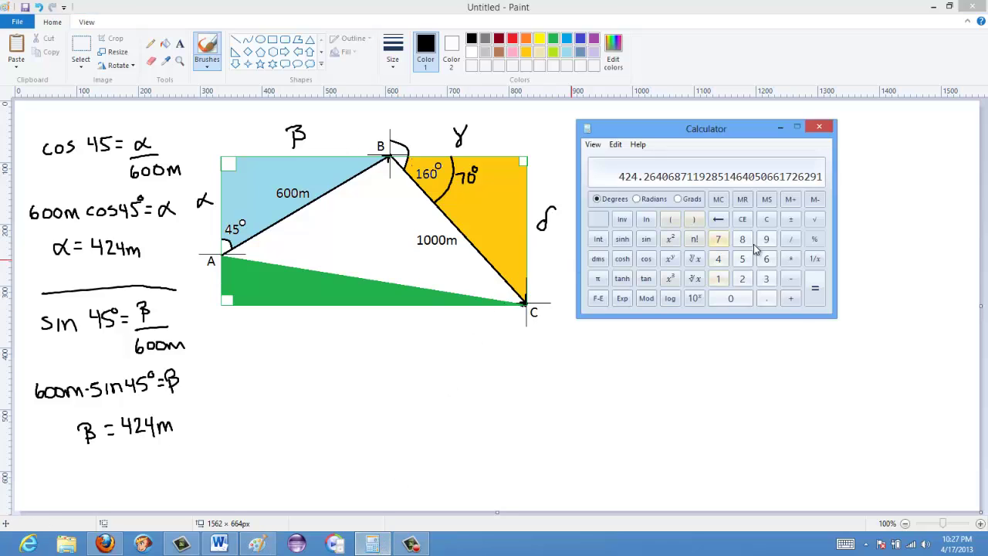
left_click(718, 239)
left_click(729, 299)
left_click(646, 259)
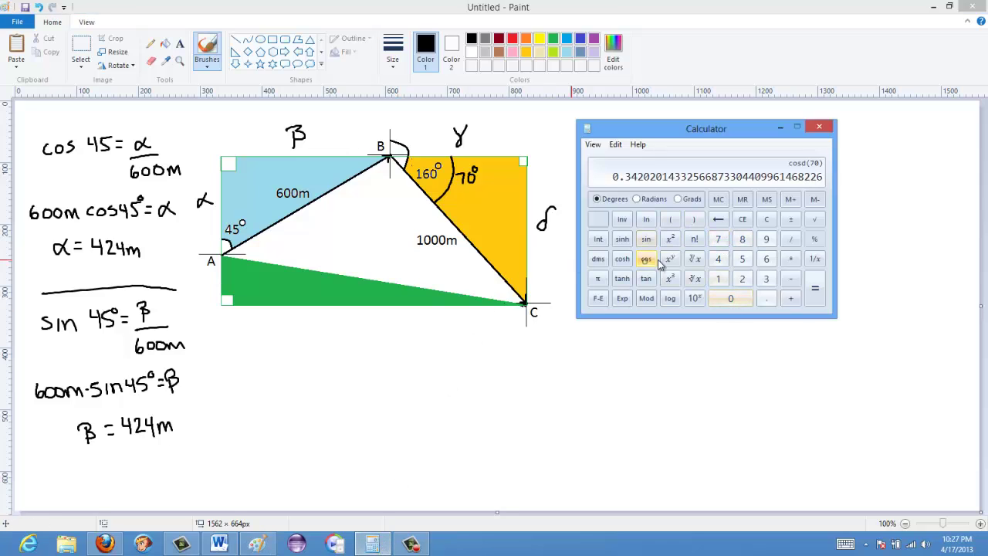
left_click(791, 258)
left_click(718, 278)
left_click(729, 299)
double_click(730, 299)
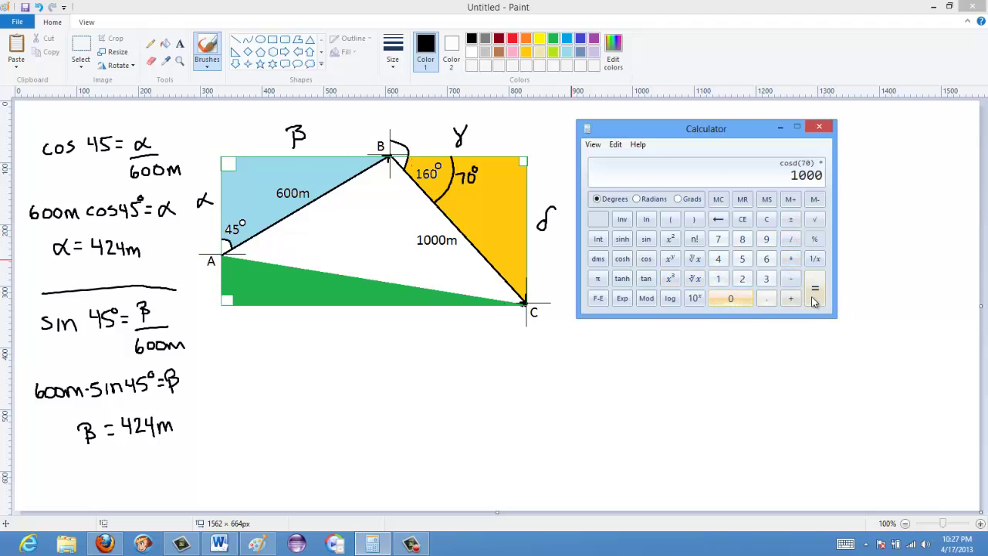
left_click(814, 295)
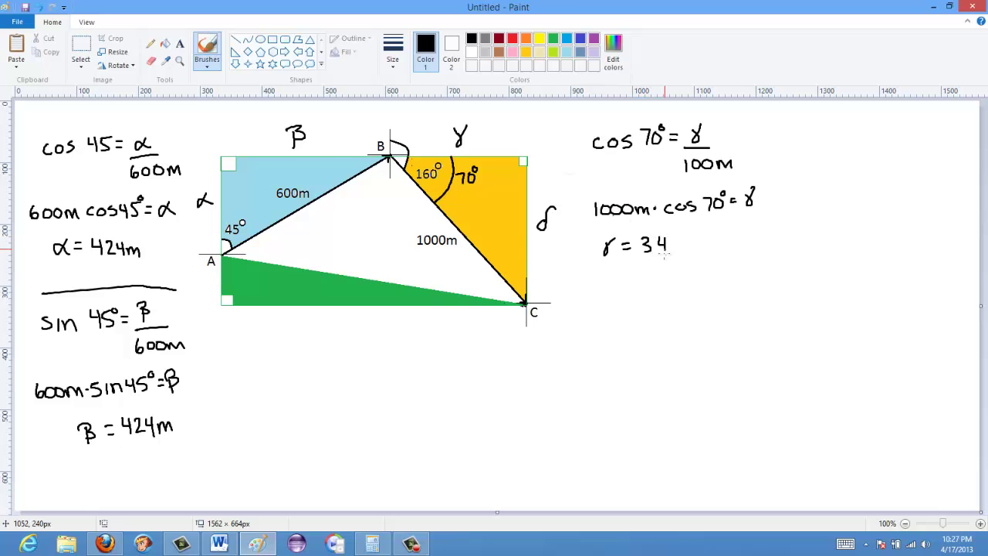
- Write γ = 342m, then sin 70° = δ/1000m rearranged to δ = 1000m·sin 70°
left_click_drag(669, 240, 699, 253)
mouse_move(618, 296)
left_mouse_down()
mouse_move(612, 307)
mouse_move(647, 307)
left_mouse_up()
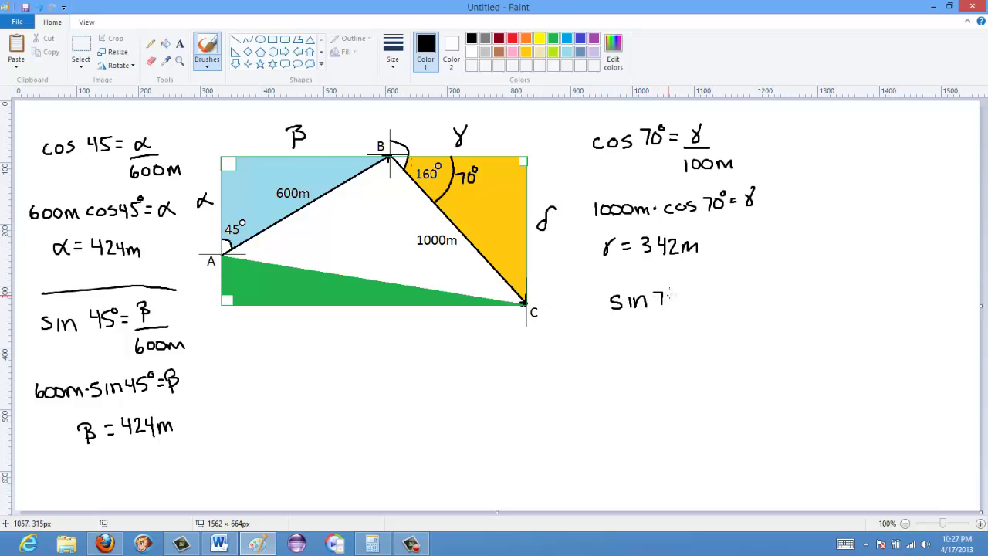
mouse_move(672, 293)
left_mouse_down()
mouse_move(727, 308)
mouse_move(703, 331)
left_mouse_up()
left_click_drag(714, 318, 762, 329)
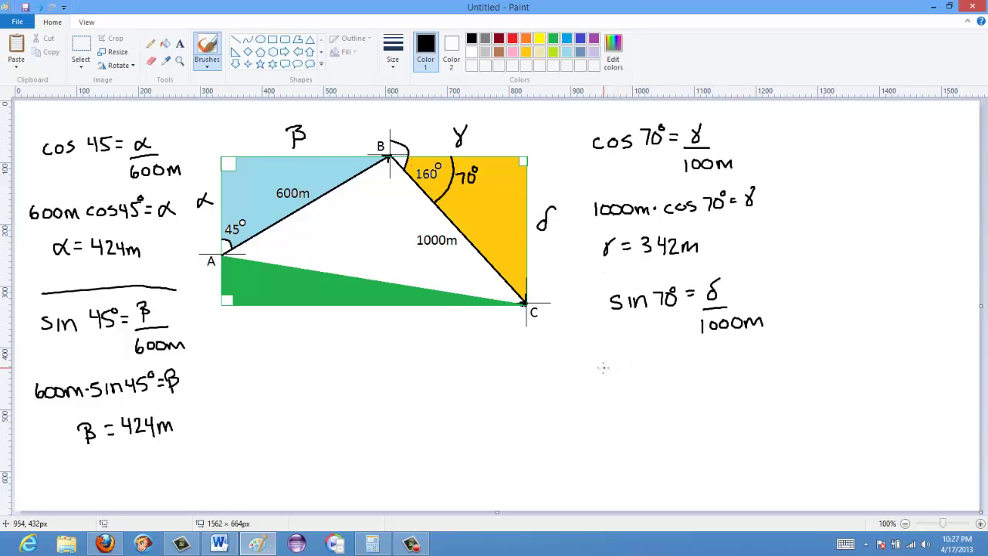
mouse_move(602, 365)
left_mouse_down()
mouse_move(599, 376)
mouse_move(608, 358)
mouse_move(632, 374)
mouse_move(662, 360)
left_mouse_up()
mouse_move(675, 361)
left_mouse_down()
mouse_move(739, 369)
mouse_move(755, 349)
left_mouse_up()
left_click(699, 363)
- Finish sin 70°, compute sin 70° × 1000 in Calculator, and write δ = 940
left_click_drag(763, 344, 764, 345)
mouse_move(625, 409)
left_mouse_down()
mouse_move(617, 417)
mouse_move(631, 400)
left_mouse_up()
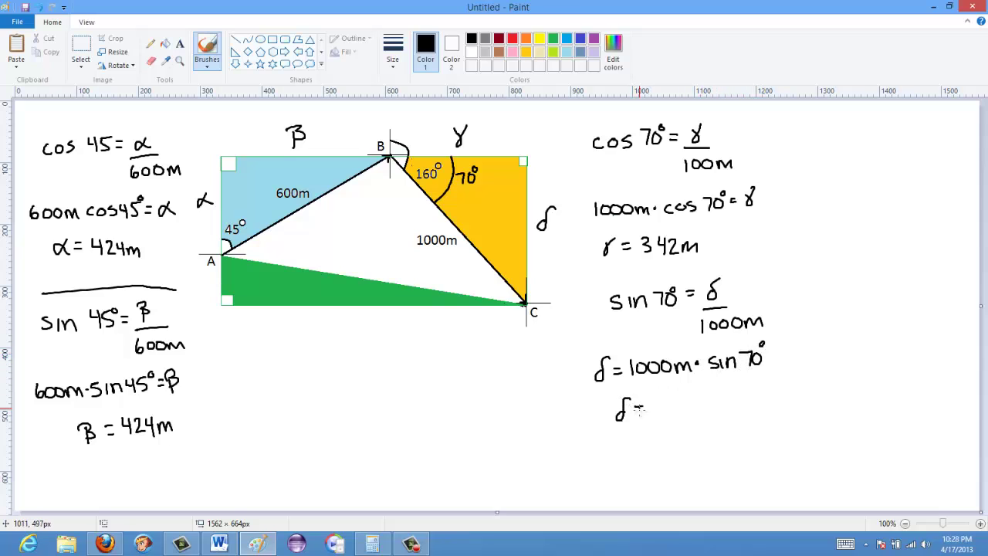
left_click(373, 544)
left_click(721, 242)
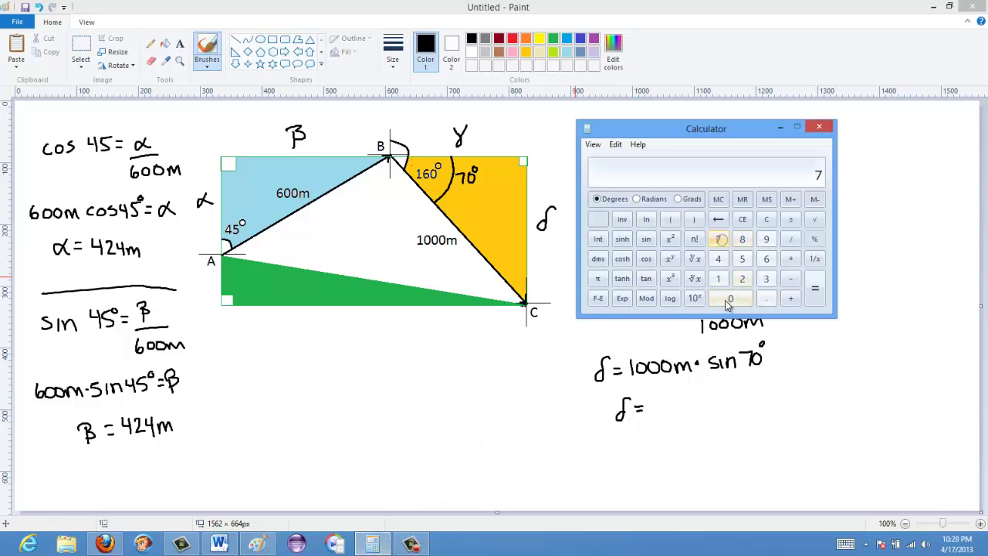
left_click(731, 298)
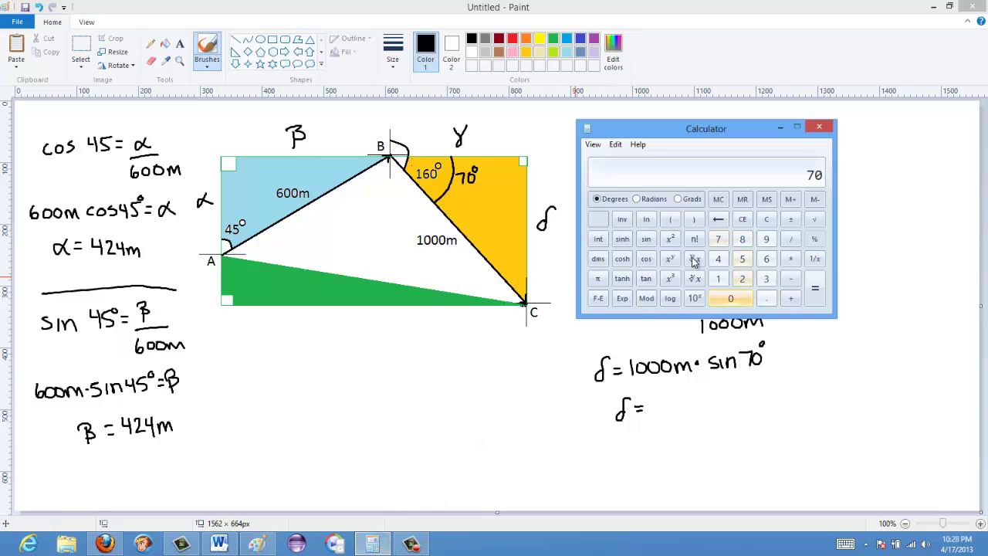
left_click(647, 242)
left_click(790, 259)
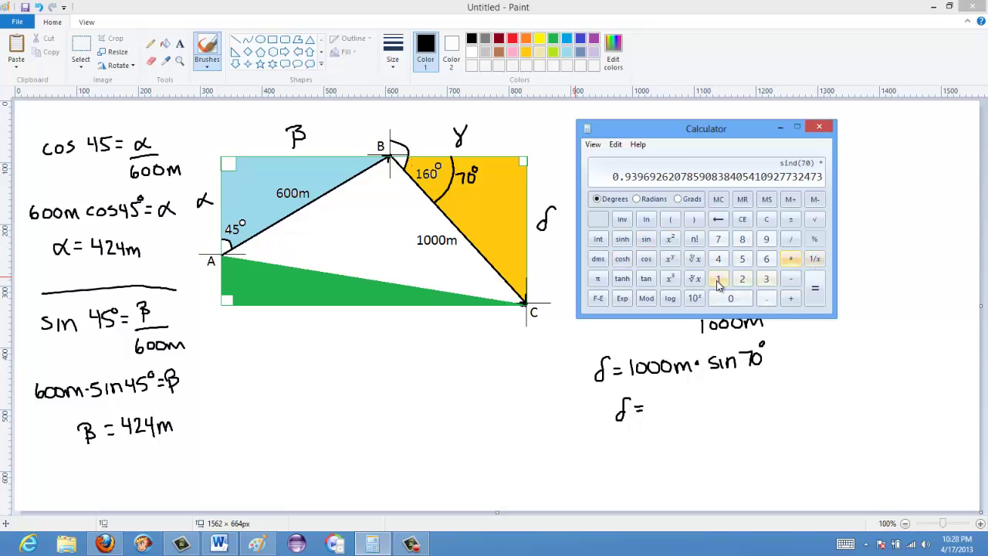
left_click(718, 283)
left_click(731, 298)
left_click(730, 298)
left_click(730, 297)
left_click(808, 290)
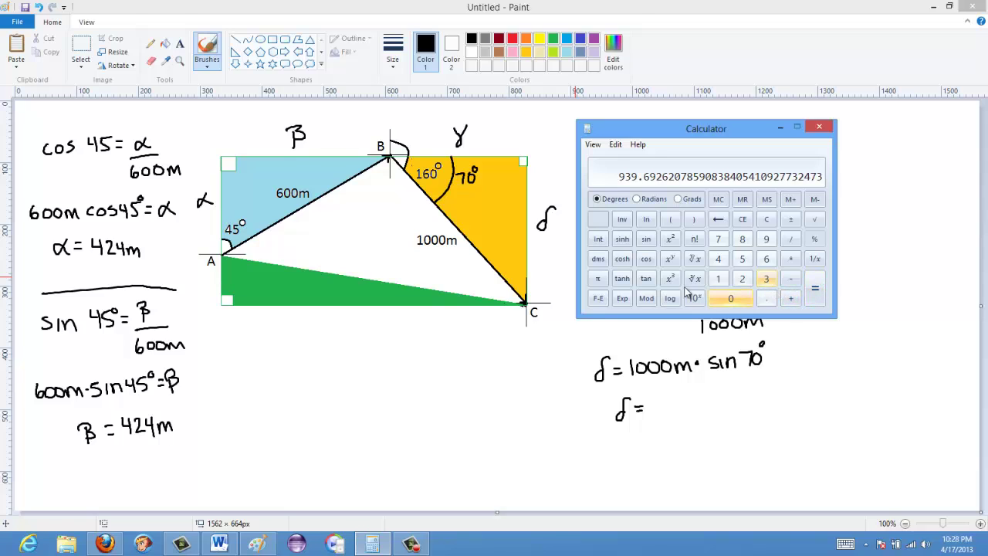
key("alt+Tab")
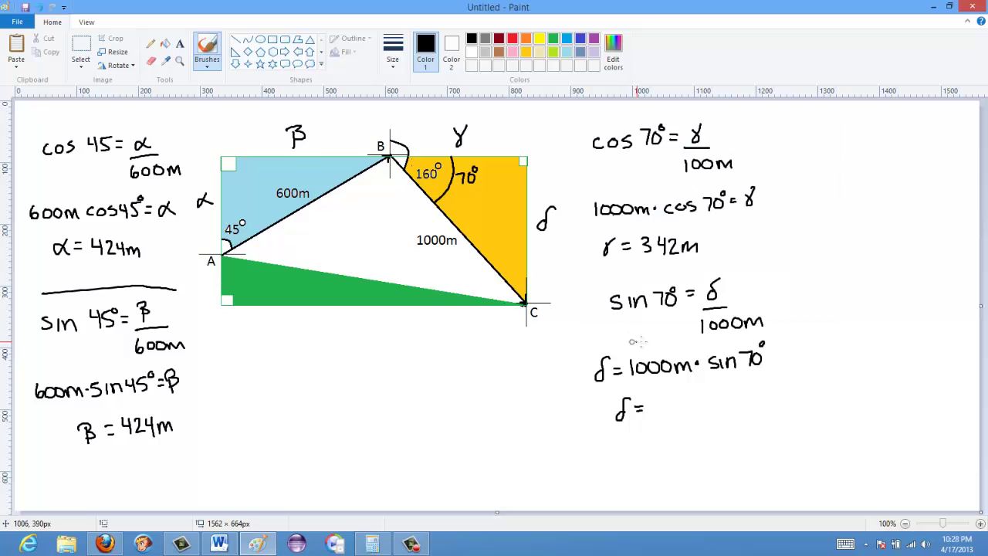
mouse_move(662, 399)
left_mouse_down()
mouse_move(658, 414)
mouse_move(682, 406)
mouse_move(679, 413)
mouse_move(690, 399)
left_mouse_up()
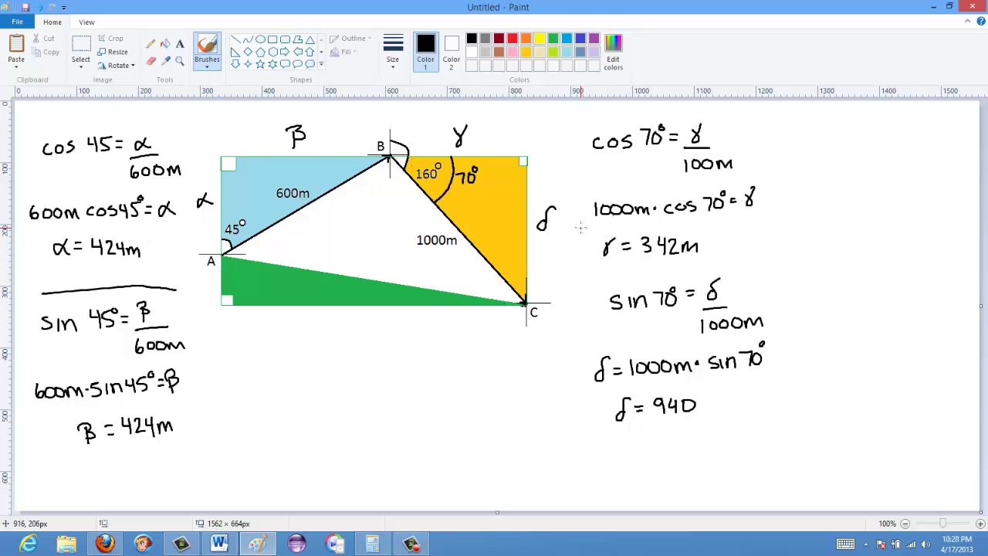
- Delete the cos 70° working and γ = label, moving 342m above the orange triangle
left_click(81, 49)
left_click_drag(585, 115, 781, 230)
key("Delete")
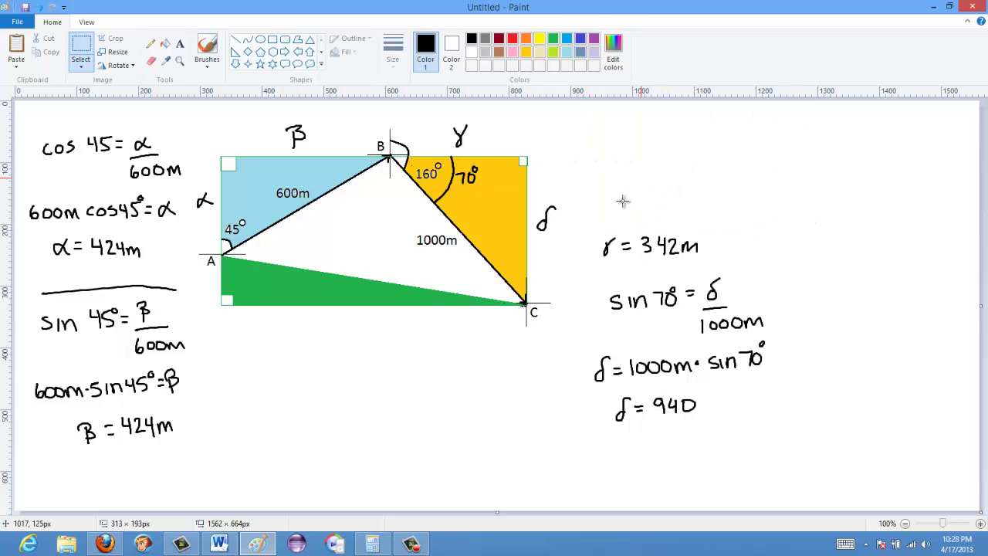
left_click_drag(595, 229, 637, 265)
key("Delete")
mouse_move(638, 228)
left_mouse_down()
mouse_move(704, 261)
mouse_move(618, 213)
mouse_move(513, 128)
mouse_move(494, 136)
left_mouse_up()
left_click(548, 145)
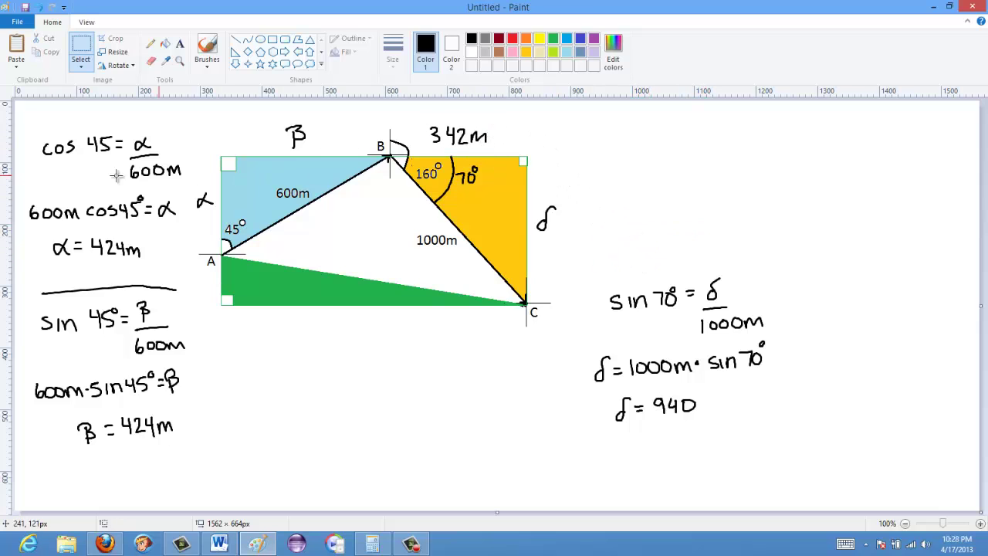
- Delete the cos 45° working and move α = 424m above the blue triangle
left_click_drag(22, 115, 189, 230)
key("Delete")
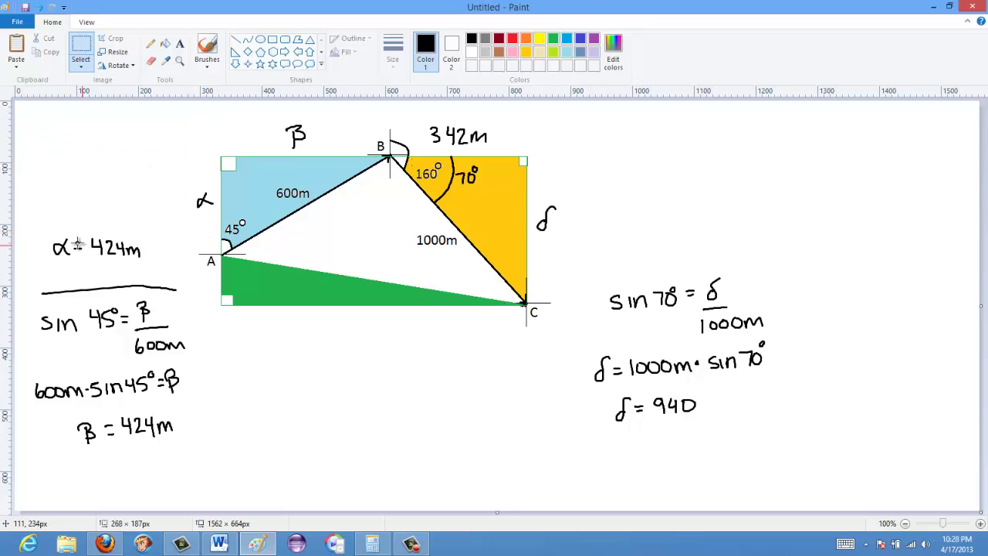
left_click_drag(48, 231, 146, 266)
left_click_drag(122, 251, 312, 135)
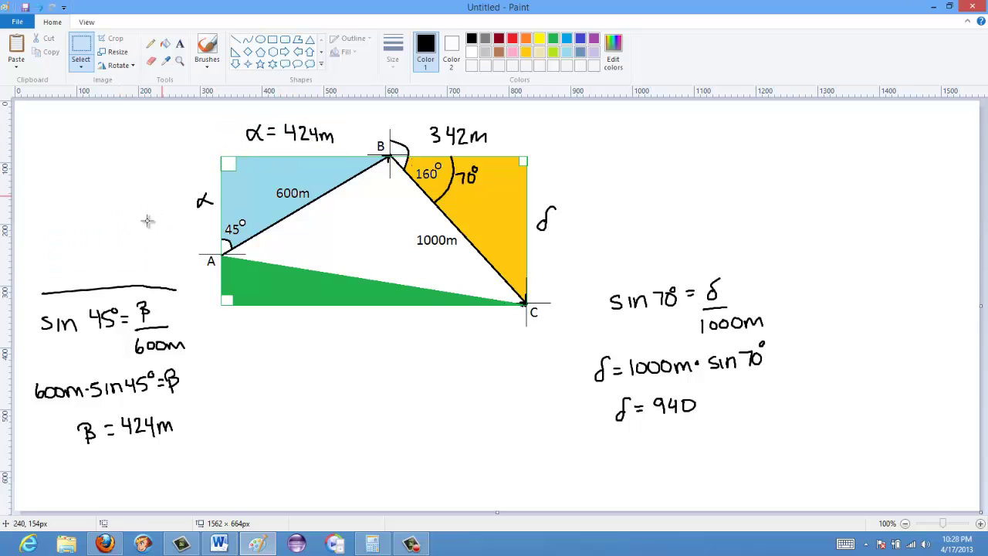
left_click(24, 288)
- Delete the sin 45° working and reposition α = 424m and β = 424m beside their sides
left_click_drag(24, 265, 194, 407)
key("Delete")
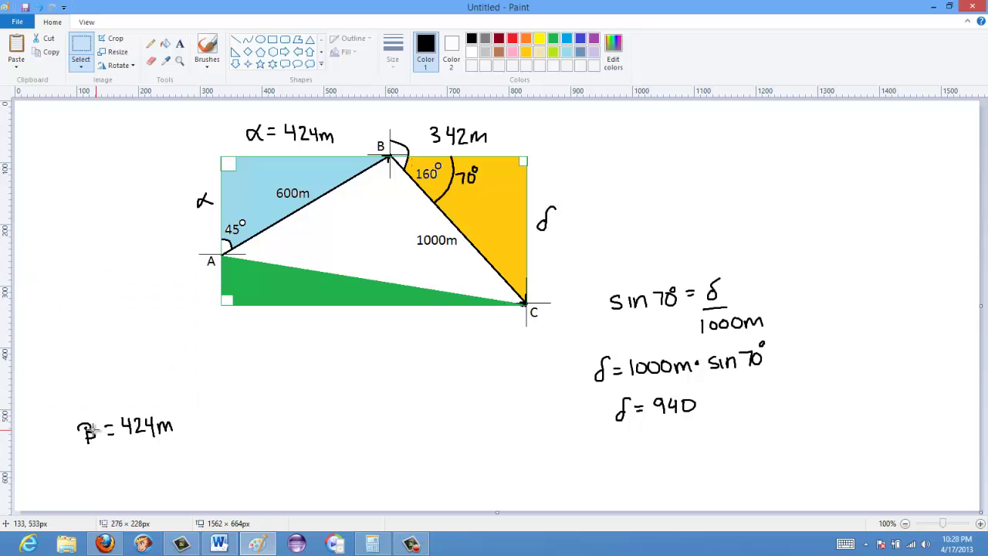
mouse_move(74, 417)
left_mouse_down()
mouse_move(109, 452)
mouse_move(186, 450)
left_mouse_up()
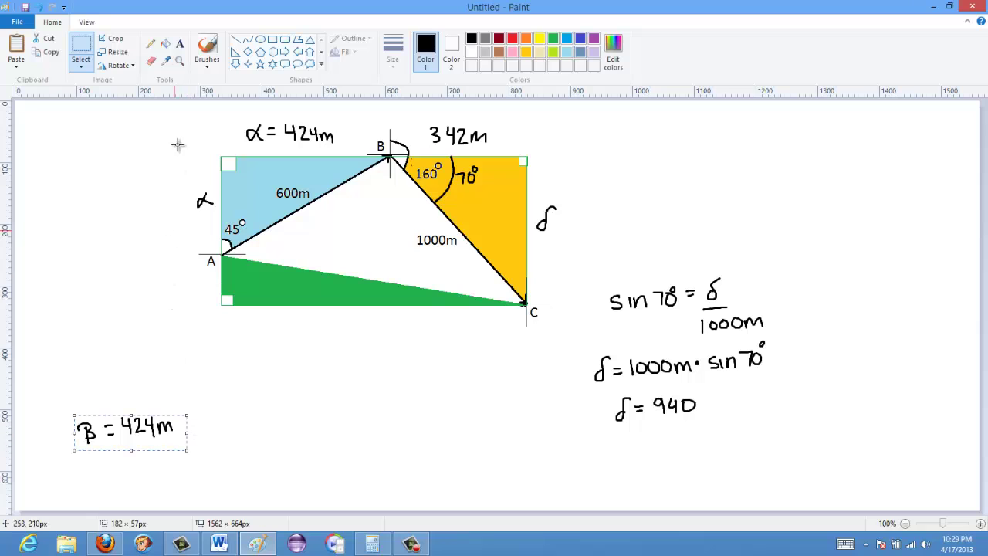
left_click_drag(238, 111, 198, 202)
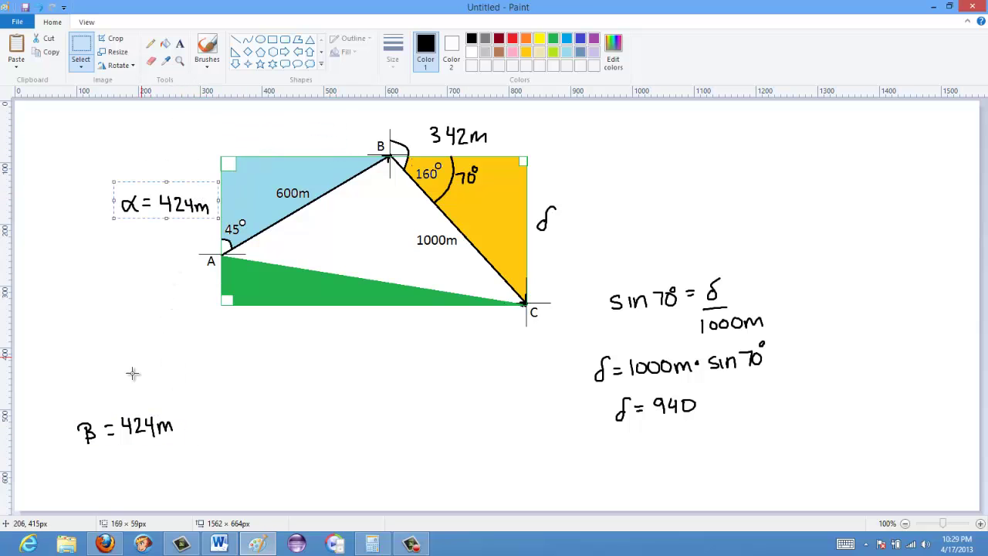
left_click_drag(74, 413, 319, 136)
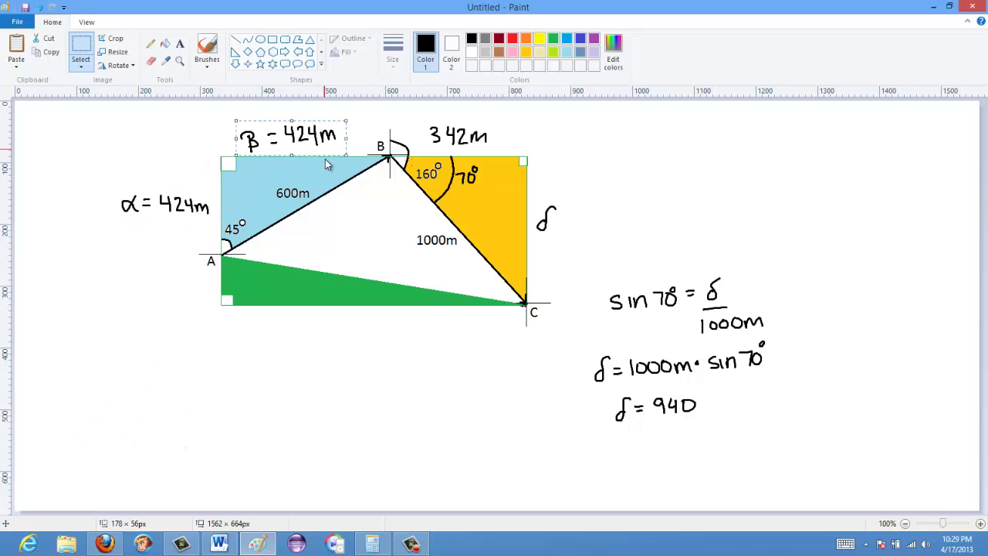
left_click(467, 337)
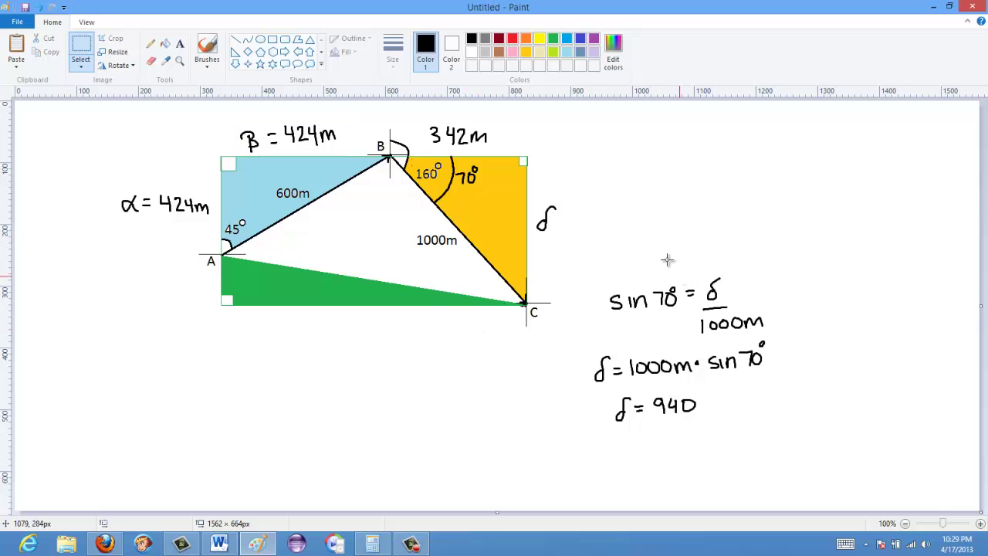
- Delete the sin 70° working and place 940 beside the orange triangle
left_click_drag(582, 271, 790, 385)
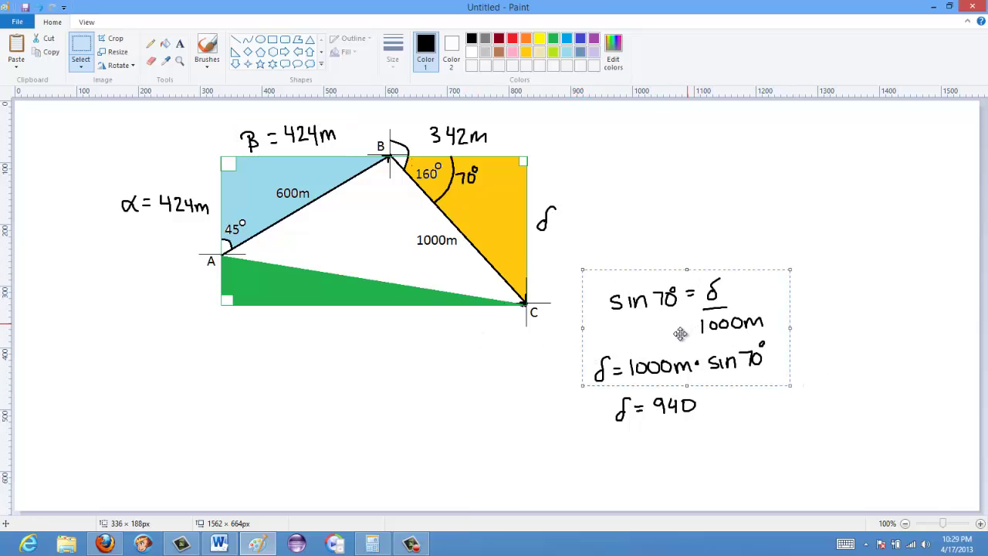
key("Delete")
left_click_drag(608, 390, 711, 429)
left_click_drag(660, 394, 599, 231)
left_click_drag(573, 199, 571, 231)
left_click(620, 192)
- Delete the leftover label above the top side and the α = label
left_click_drag(235, 125, 287, 154)
key("Delete")
left_click_drag(108, 183, 158, 223)
key("Delete")
left_click(206, 48)
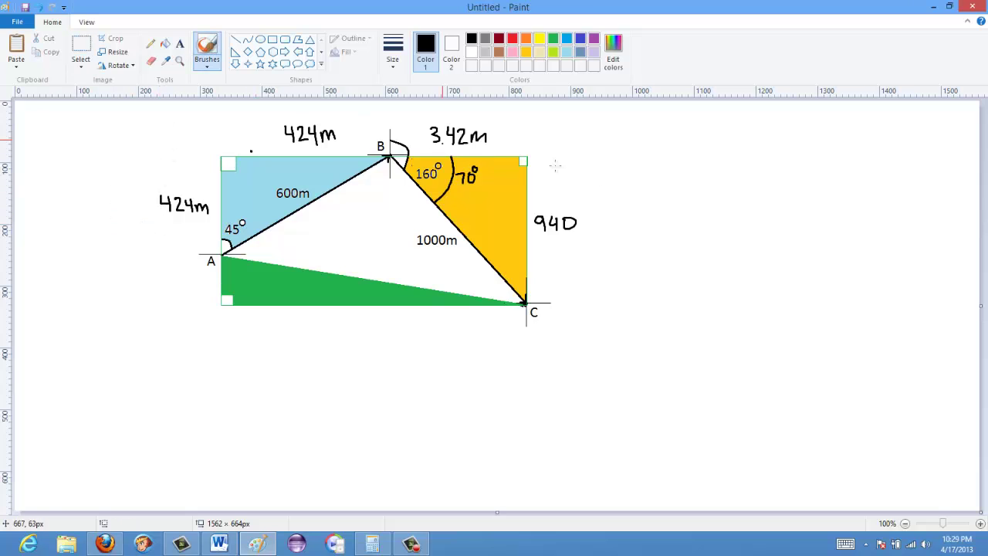
- Add m after 940 and write 940m − 424m = left of point A
left_click_drag(585, 225, 601, 222)
mouse_move(97, 280)
left_mouse_down()
mouse_move(92, 294)
mouse_move(128, 284)
mouse_move(144, 294)
left_mouse_up()
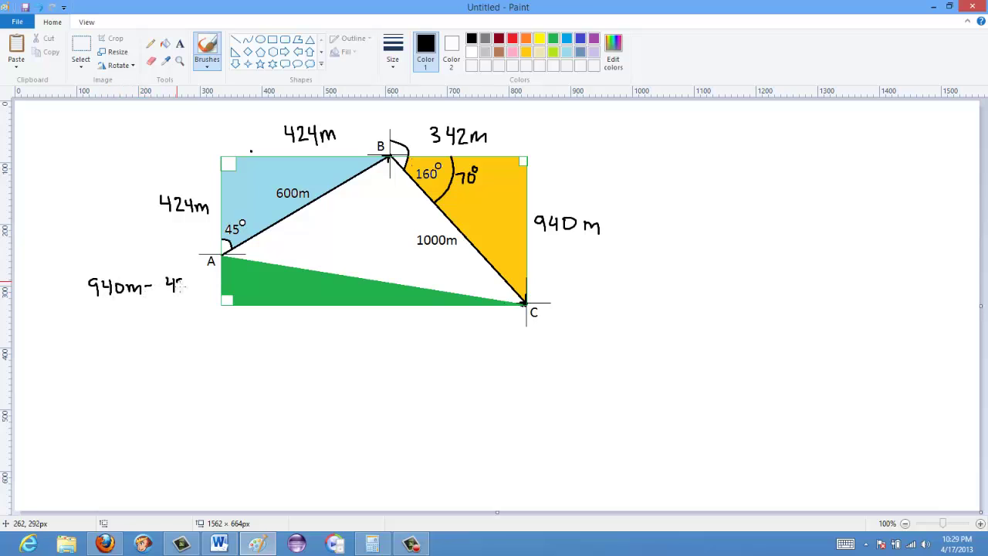
left_click_drag(199, 283, 208, 292)
left_click_drag(123, 319, 133, 319)
- Compute 940 − 424 = 516 in Calculator
left_click(372, 543)
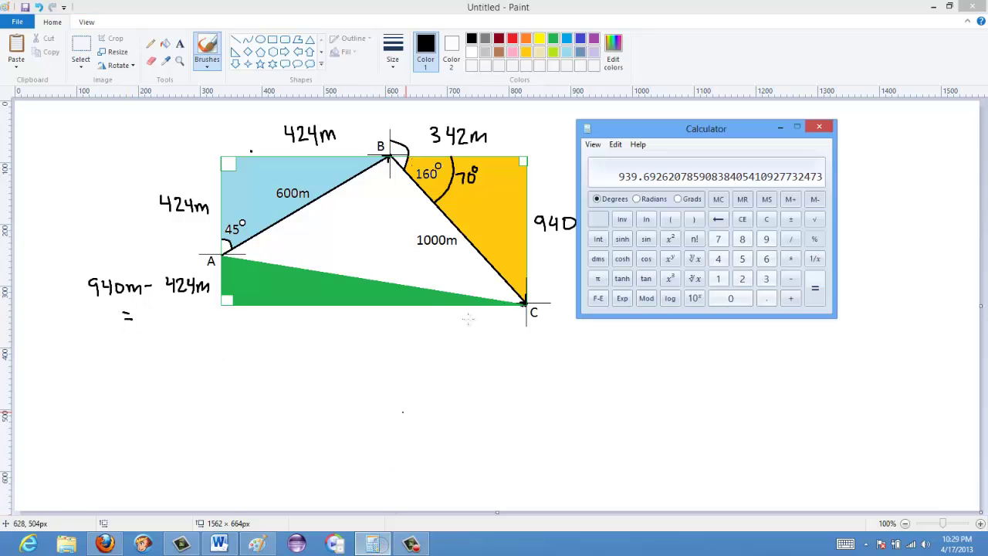
left_click(766, 239)
left_click(718, 258)
left_click(730, 297)
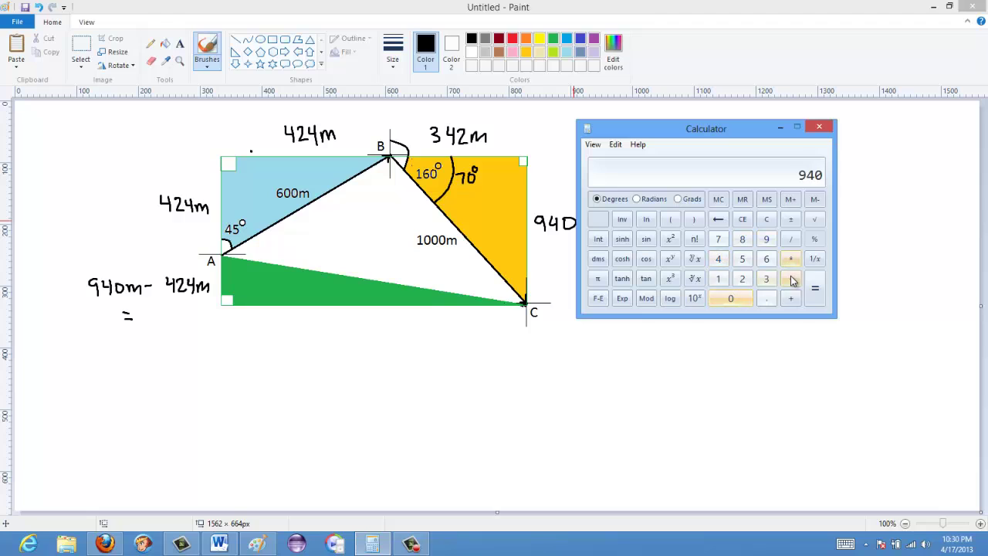
left_click(792, 281)
left_click(718, 260)
left_click(742, 279)
left_click(717, 259)
left_click(815, 288)
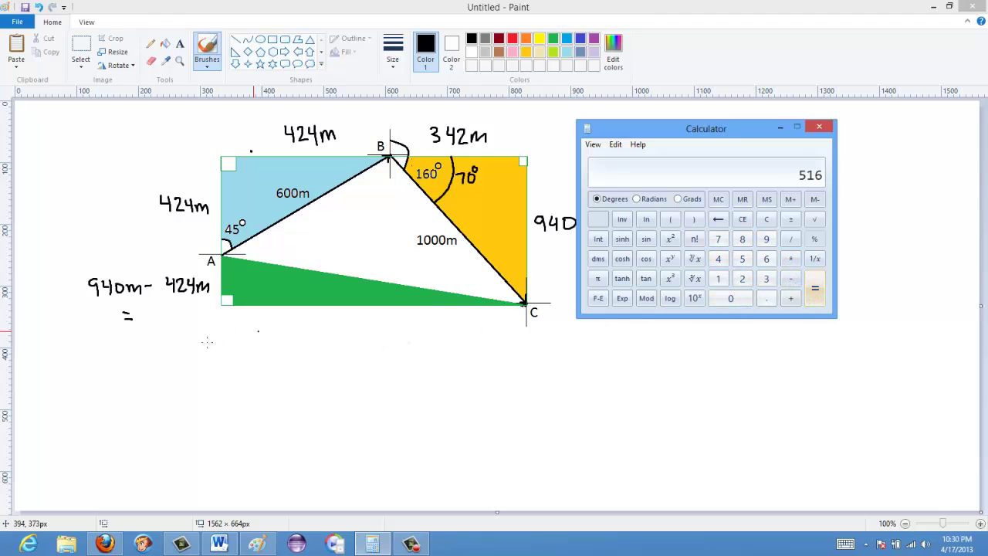
- Write 516m after the equals sign and label the bottom edge 766m
left_click(149, 319)
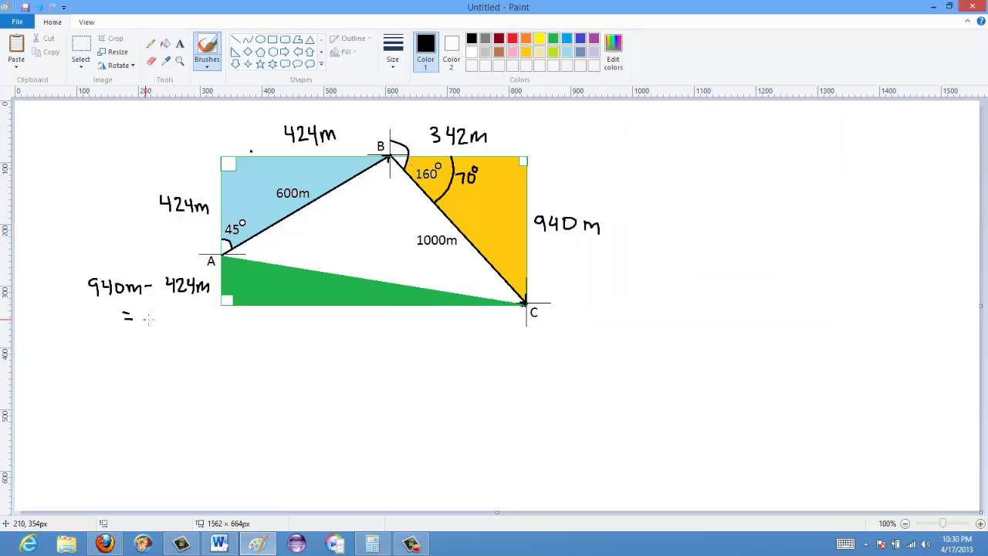
mouse_move(153, 311)
left_mouse_down()
mouse_move(145, 325)
mouse_move(195, 324)
left_mouse_up()
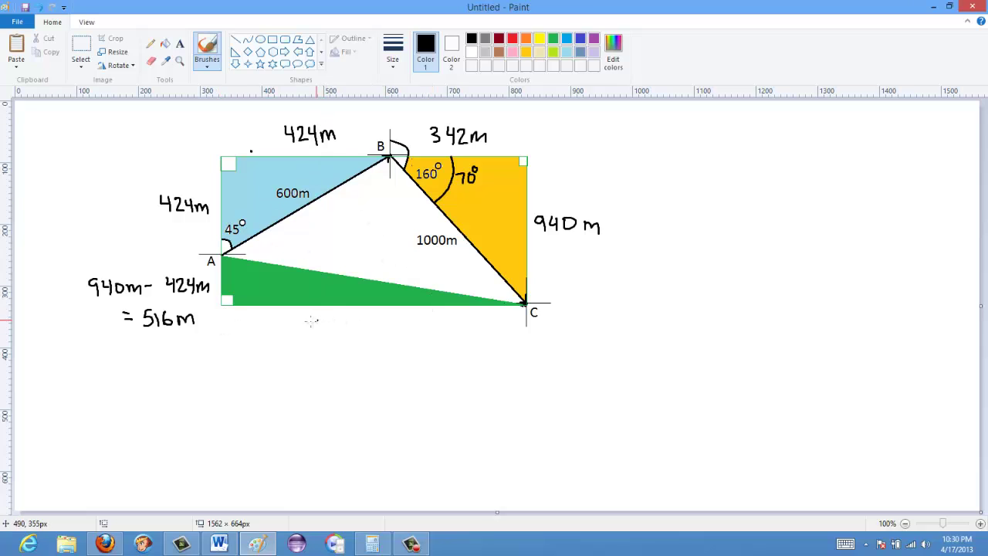
left_click(331, 266)
mouse_move(325, 320)
left_mouse_down()
mouse_move(330, 336)
mouse_move(381, 327)
mouse_move(389, 335)
left_mouse_up()
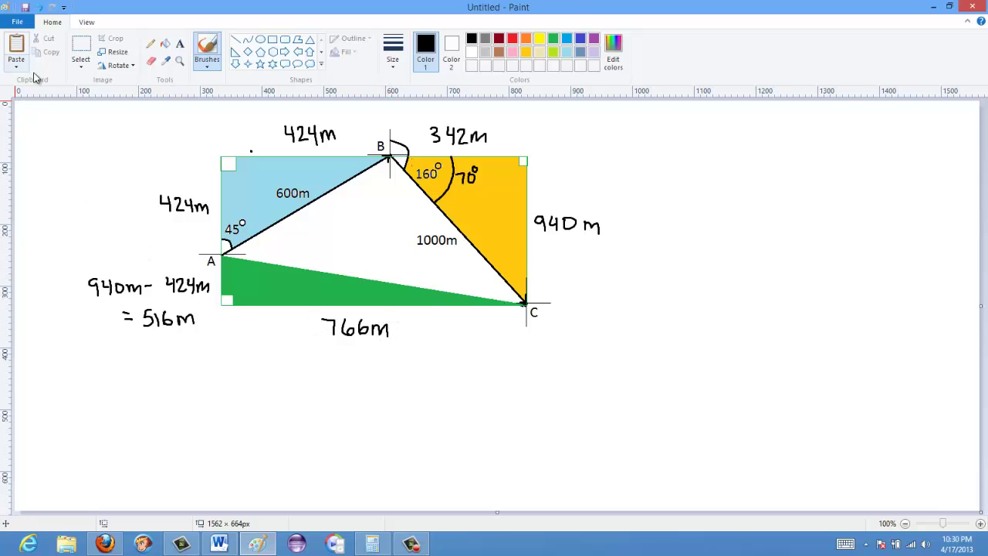
- Delete the 940m − 424m working and equals sign, then move 516m beside the left edge
left_click(81, 45)
left_click_drag(83, 267, 212, 303)
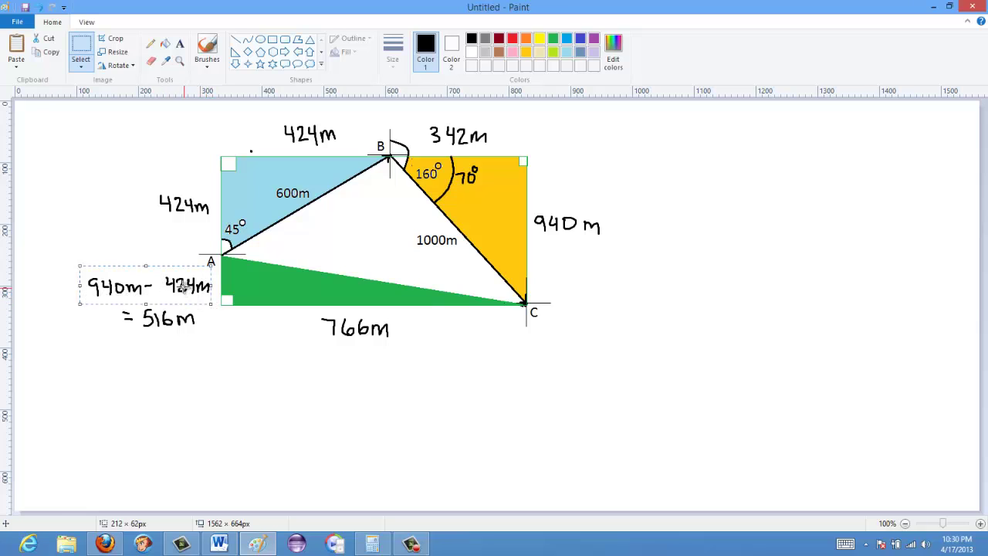
key("Delete")
left_click_drag(112, 302, 137, 337)
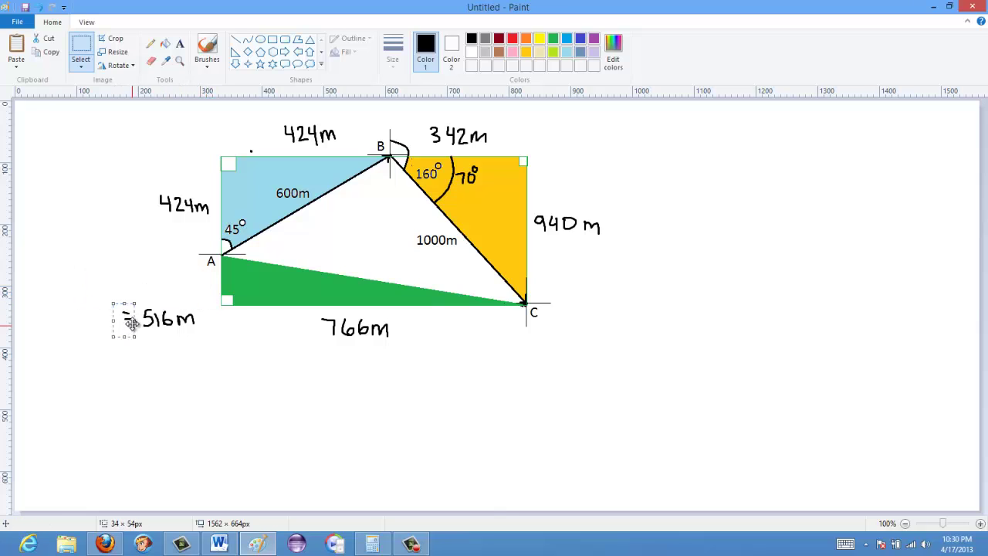
key("Delete")
left_click_drag(134, 303, 199, 288)
left_click(255, 337)
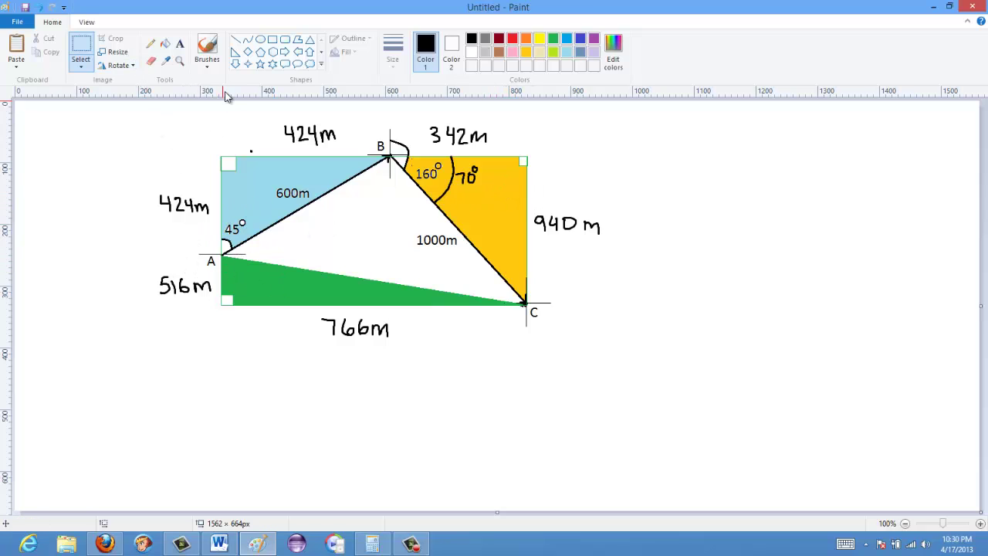
- Draw a curved arc at point A and write θ inside it
left_click(247, 39)
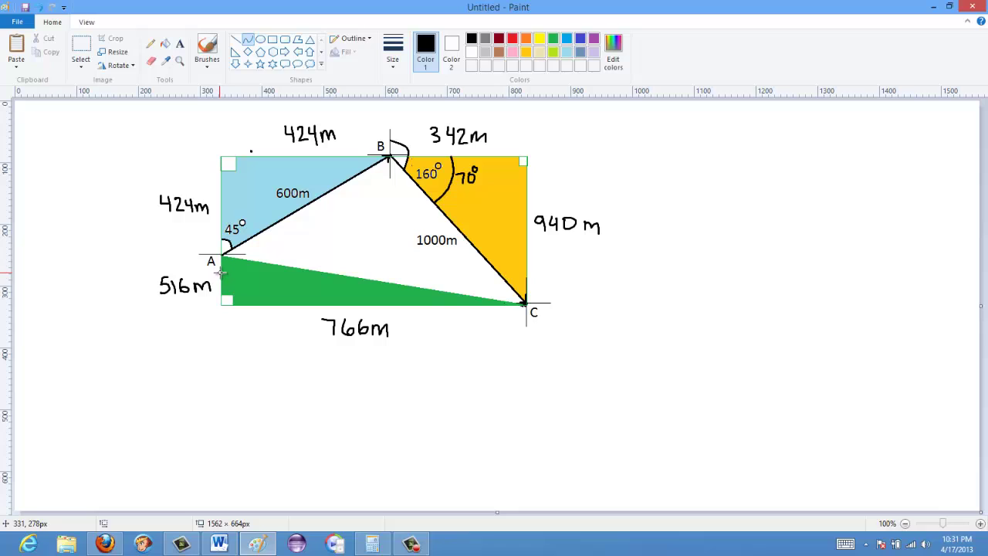
mouse_move(221, 271)
left_mouse_down()
mouse_move(235, 258)
mouse_move(237, 275)
left_mouse_up()
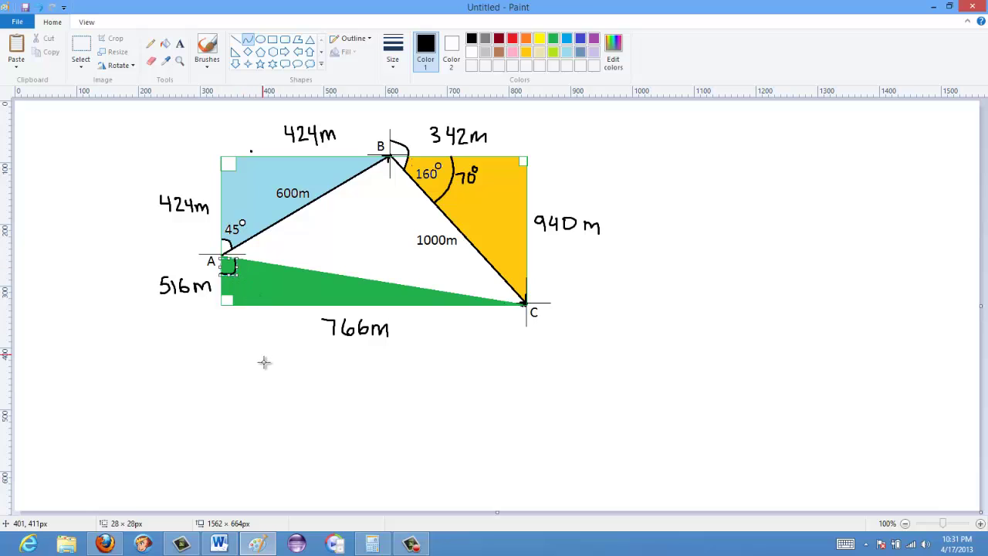
left_click_drag(264, 363, 266, 367)
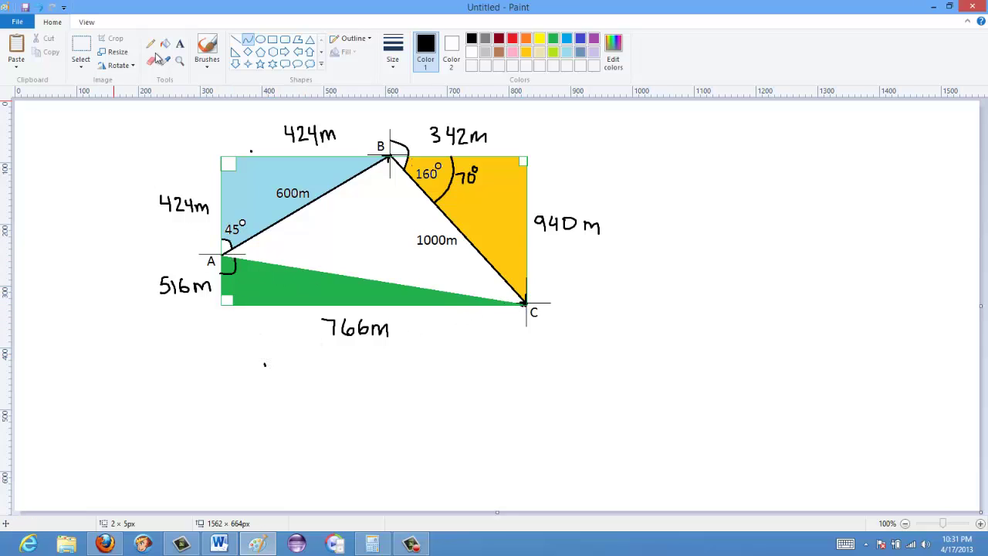
left_click(248, 45)
left_click_drag(228, 219, 265, 366)
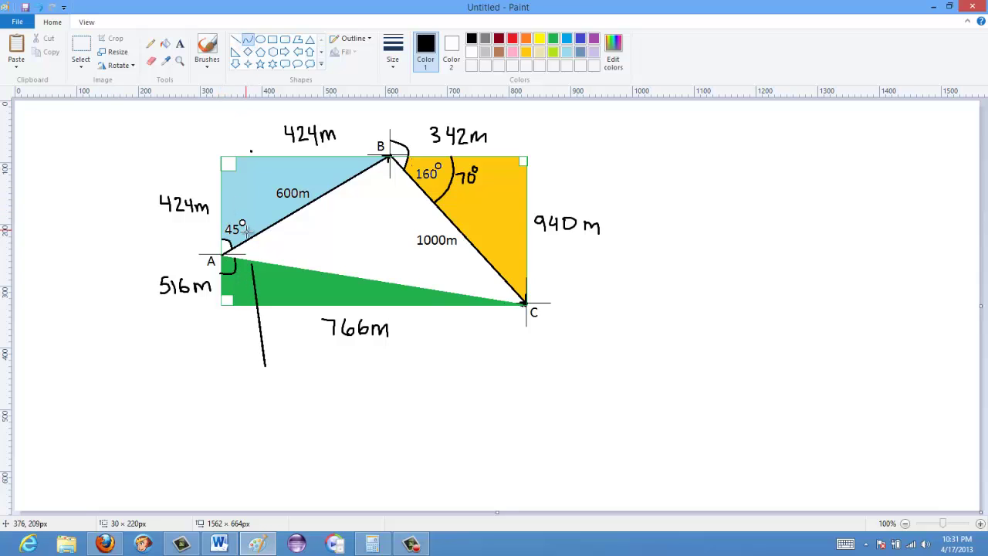
key("ctrl+z")
mouse_move(223, 208)
left_mouse_down()
mouse_move(270, 259)
mouse_move(260, 262)
mouse_move(267, 205)
mouse_move(269, 217)
left_mouse_up()
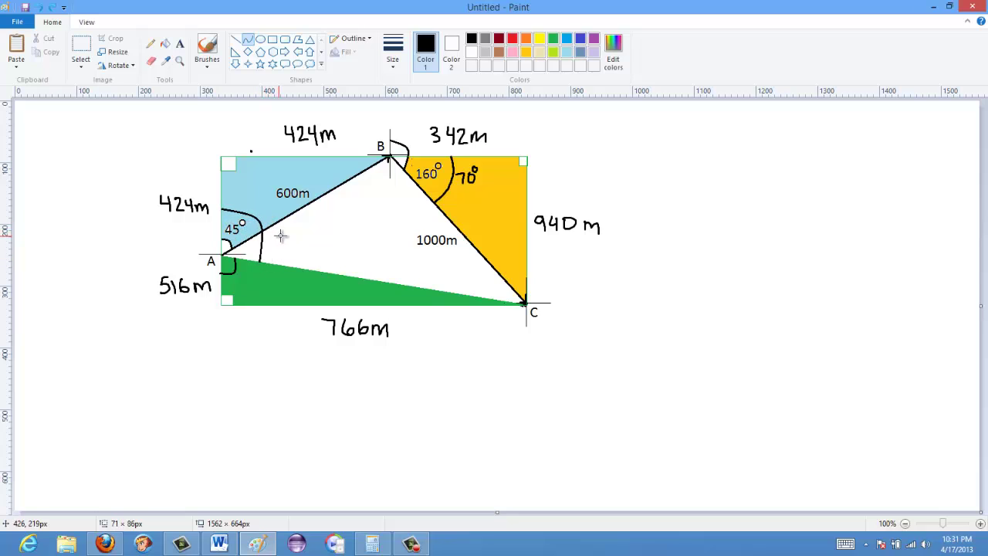
left_click(281, 235)
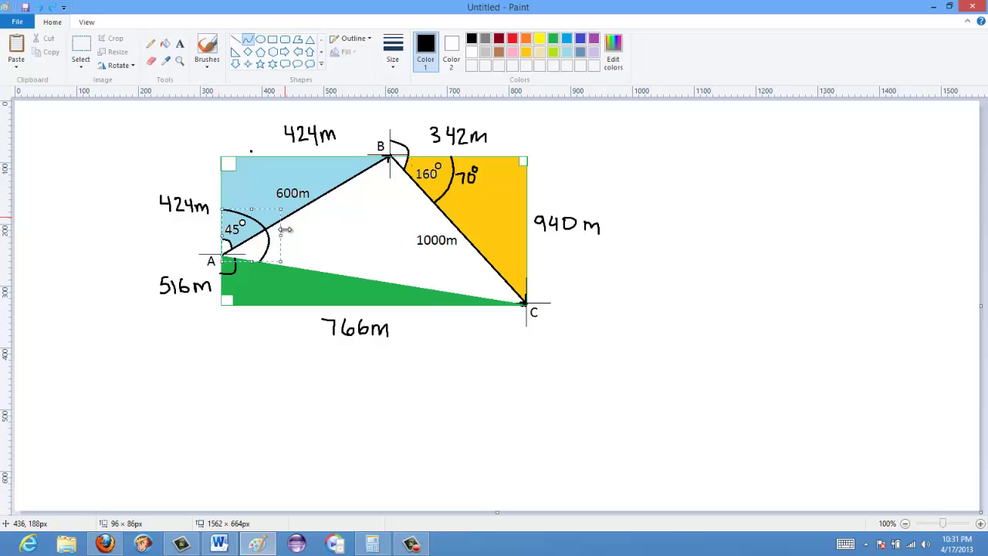
left_click_drag(280, 235, 294, 227)
left_click(294, 227)
left_click(209, 48)
left_click_drag(281, 239, 285, 245)
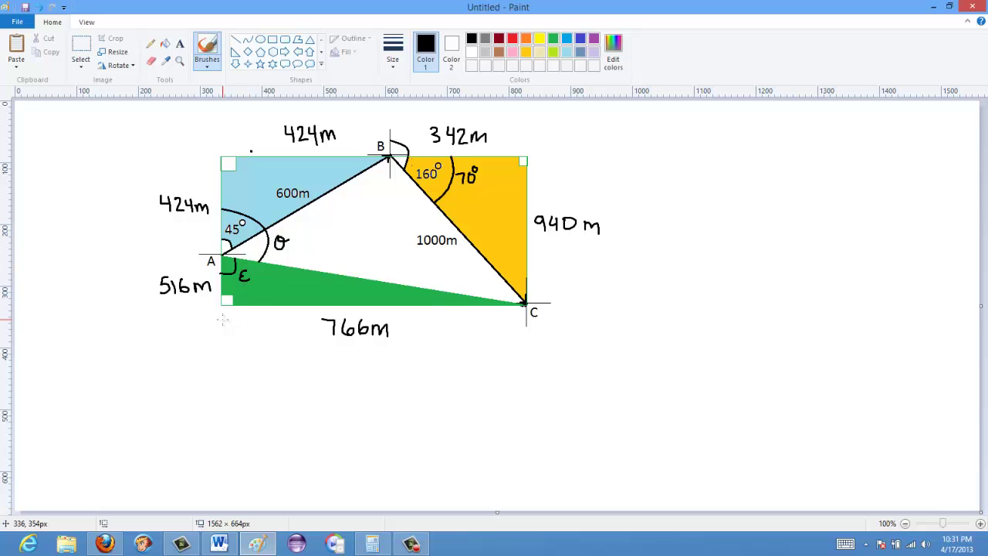
- Handwrite tan⁻¹ ε = 766m/516m right of the diagram, then tan⁻¹ ε = beneath
left_click(254, 352)
mouse_move(678, 141)
left_mouse_down()
mouse_move(677, 161)
mouse_move(687, 148)
mouse_move(713, 156)
mouse_move(717, 140)
left_mouse_up()
left_click_drag(719, 136, 720, 149)
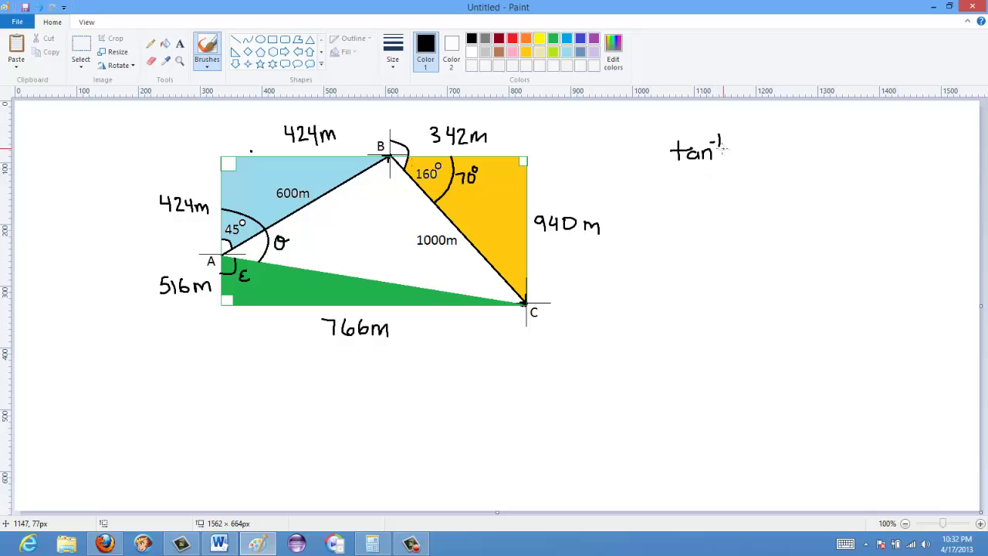
mouse_move(741, 138)
left_mouse_down()
mouse_move(742, 150)
mouse_move(765, 141)
left_mouse_up()
mouse_move(755, 146)
left_mouse_down()
mouse_move(834, 146)
mouse_move(837, 158)
mouse_move(784, 185)
left_mouse_up()
mouse_move(787, 168)
left_mouse_down()
mouse_move(797, 167)
mouse_move(798, 185)
left_mouse_up()
mouse_move(811, 166)
left_mouse_down()
mouse_move(806, 185)
mouse_move(833, 176)
left_mouse_up()
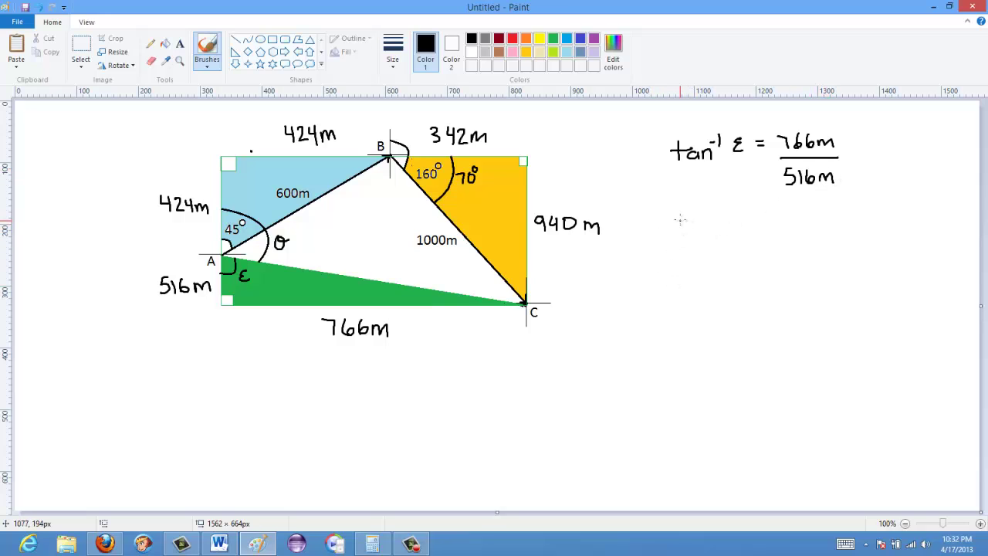
mouse_move(673, 238)
left_mouse_down()
mouse_move(733, 234)
mouse_move(742, 249)
mouse_move(767, 233)
left_mouse_up()
left_click_drag(755, 240, 767, 238)
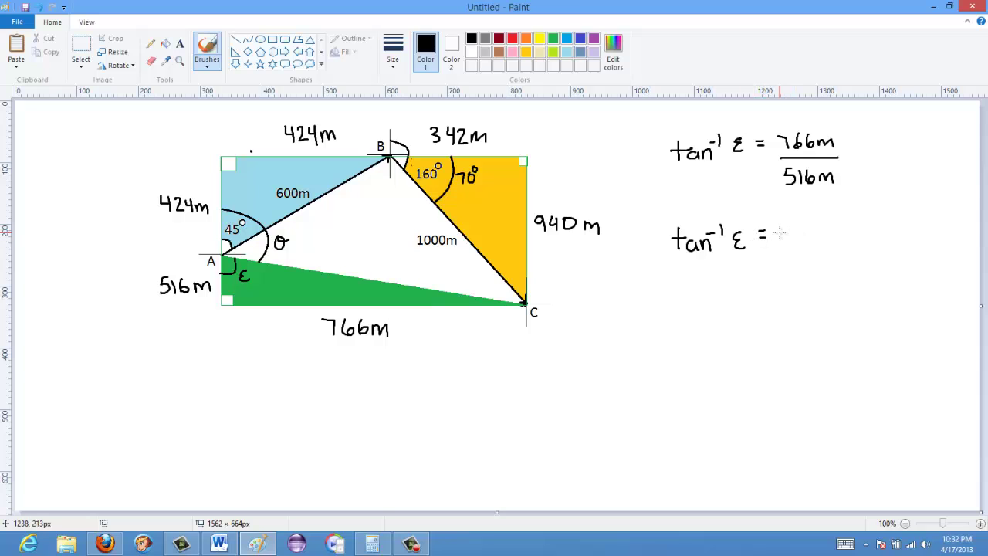
- Move Calculator off the equations and compute 766 ÷ 516 ≈ 1.4845
left_click(372, 543)
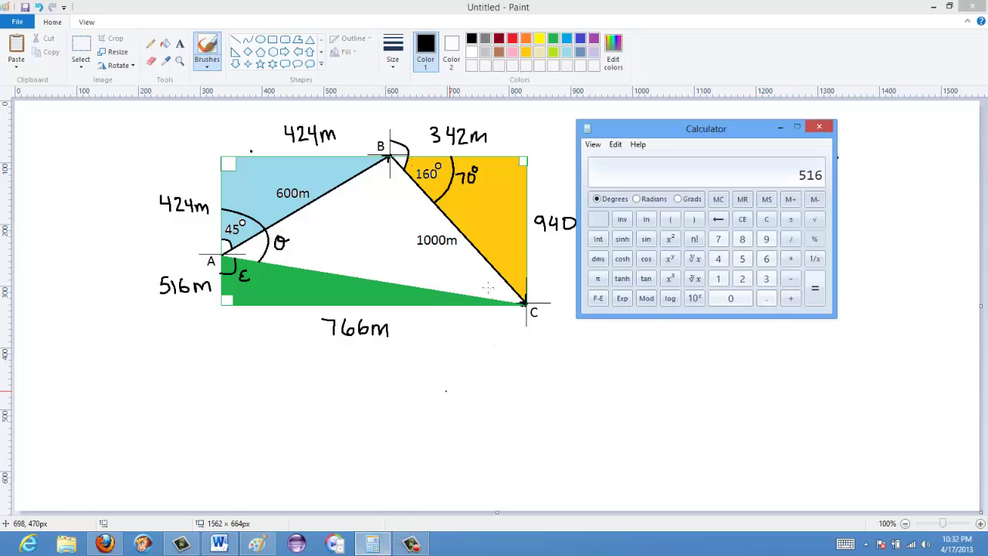
left_click_drag(680, 127, 691, 283)
left_click(726, 394)
double_click(776, 415)
left_click(799, 394)
left_click(750, 414)
left_click(726, 433)
left_click(775, 413)
left_click(823, 442)
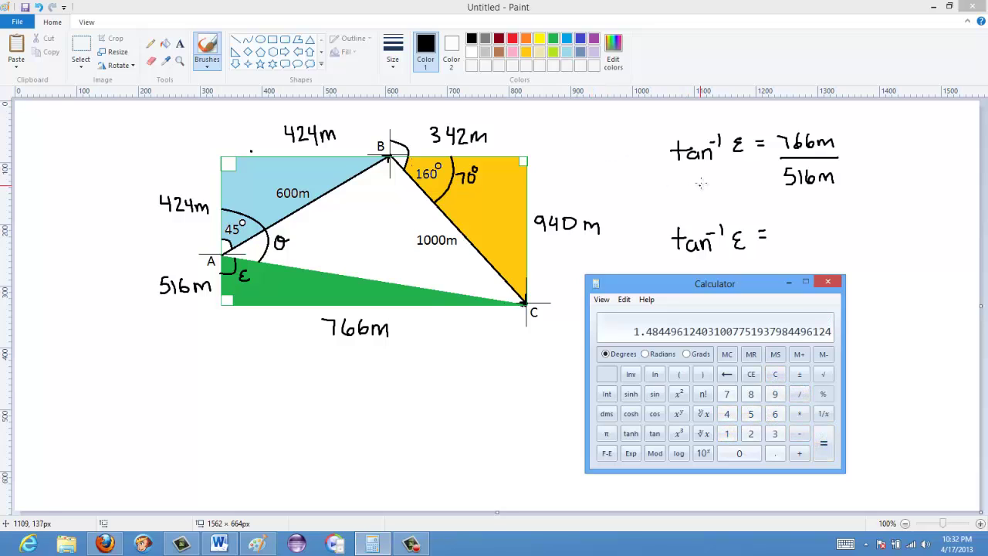
left_click(781, 226)
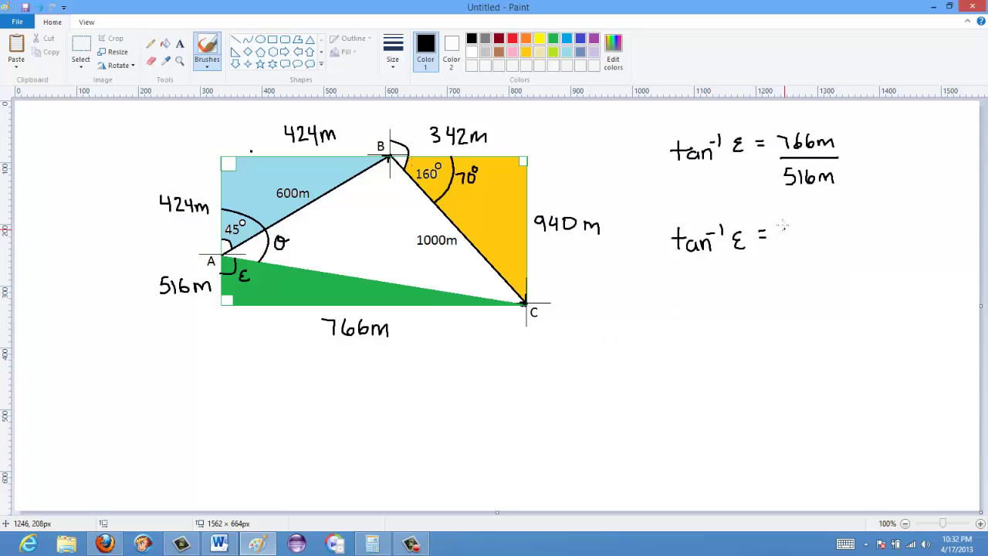
- Write 1.484 on the tan⁻¹ line, then ε = 56° and θ = 180° − 56°
mouse_move(784, 227)
left_mouse_down()
mouse_move(784, 245)
mouse_move(803, 232)
mouse_move(811, 241)
mouse_move(833, 232)
mouse_move(836, 245)
left_mouse_up()
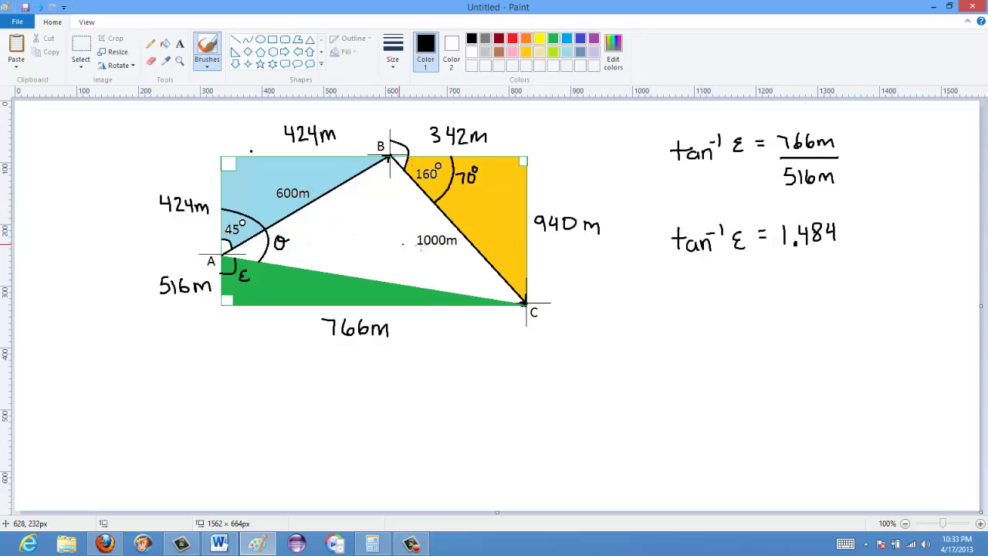
mouse_move(725, 276)
left_mouse_down()
mouse_move(723, 292)
mouse_move(784, 271)
left_mouse_up()
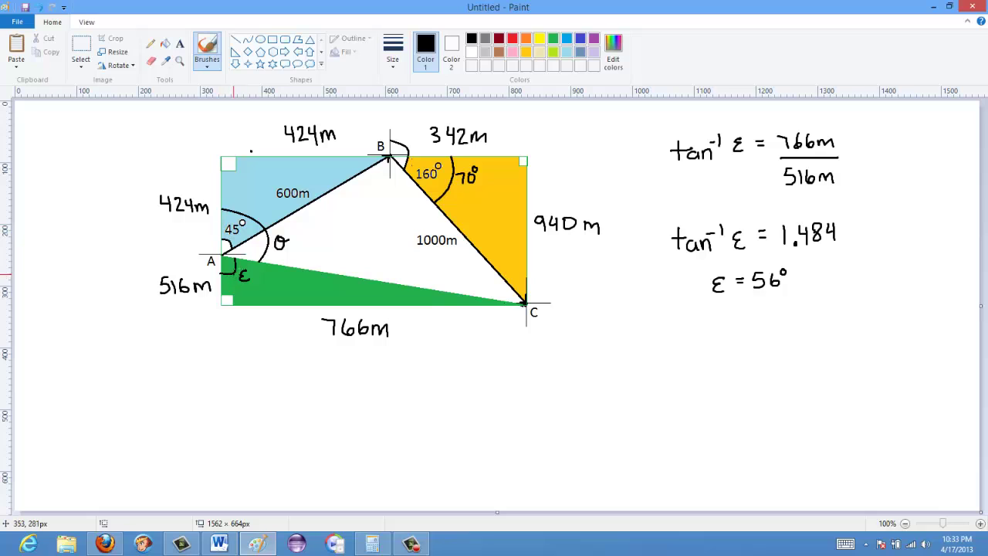
left_click(694, 330)
mouse_move(697, 332)
left_mouse_down()
mouse_move(704, 340)
mouse_move(721, 331)
left_mouse_up()
left_click_drag(712, 337, 741, 340)
left_click_drag(763, 323, 790, 334)
mouse_move(793, 321)
left_mouse_down()
mouse_move(810, 329)
mouse_move(824, 315)
left_mouse_up()
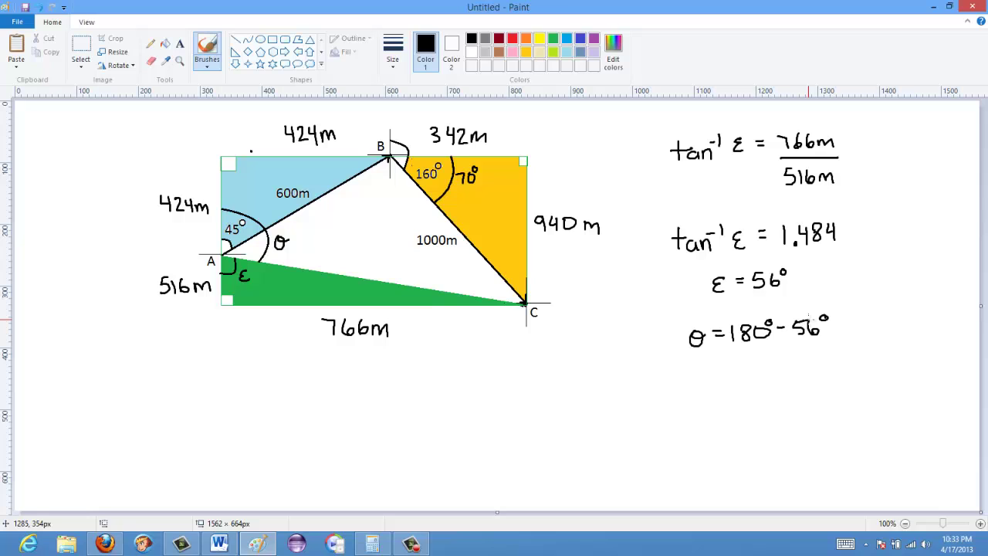
- Write the result θ = 124° and circle it
mouse_move(697, 366)
left_mouse_down()
mouse_move(692, 375)
mouse_move(704, 380)
left_mouse_up()
left_click_drag(715, 369, 735, 384)
left_click_drag(741, 368, 755, 383)
left_click_drag(760, 369, 770, 377)
mouse_move(767, 366)
left_mouse_down()
mouse_move(766, 384)
mouse_move(778, 365)
left_mouse_up()
mouse_move(788, 354)
left_mouse_down()
mouse_move(714, 358)
mouse_move(678, 378)
mouse_move(762, 404)
mouse_move(787, 352)
left_mouse_up()
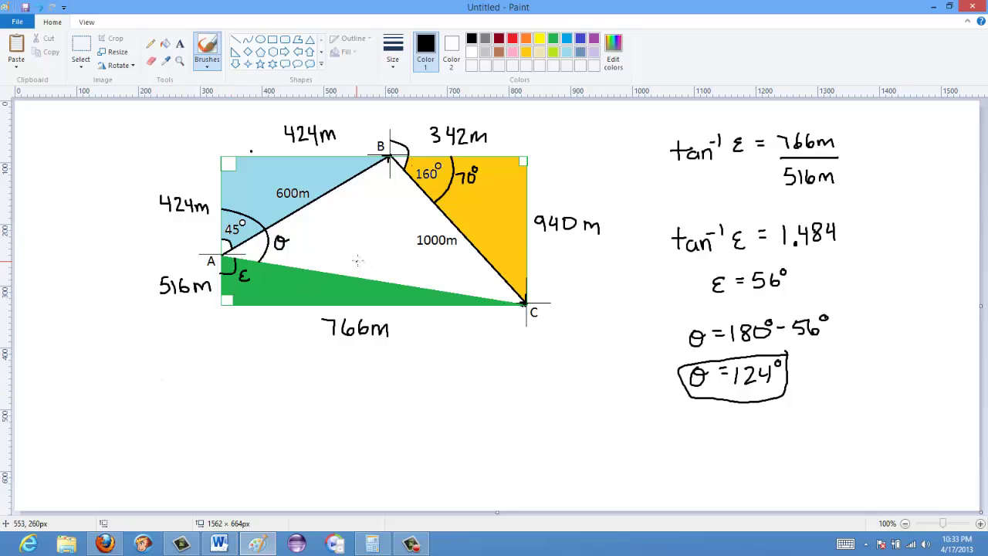
- Label the hypotenuse AC and start AC = below the diagram
mouse_move(360, 259)
left_mouse_down()
mouse_move(360, 277)
mouse_move(376, 276)
mouse_move(383, 260)
left_mouse_up()
mouse_move(213, 382)
left_mouse_down()
mouse_move(206, 400)
mouse_move(220, 400)
left_mouse_up()
left_click_drag(207, 392, 219, 392)
mouse_move(238, 386)
left_mouse_down()
mouse_move(226, 390)
mouse_move(239, 398)
mouse_move(231, 375)
mouse_move(266, 389)
left_mouse_up()
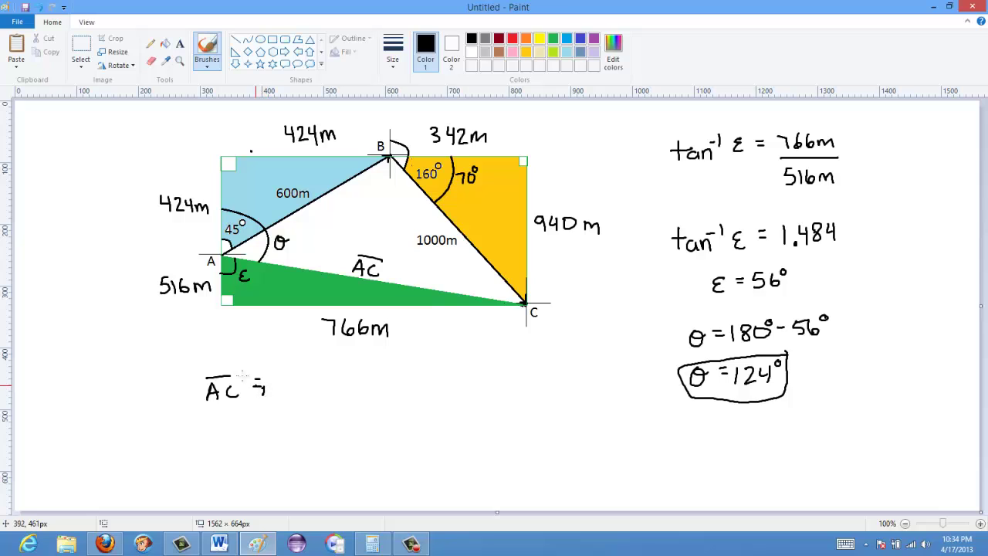
- Square AC, erase a stray mark, and write 516²m + 766m² after AC² =
left_click_drag(237, 369, 247, 378)
left_click(150, 60)
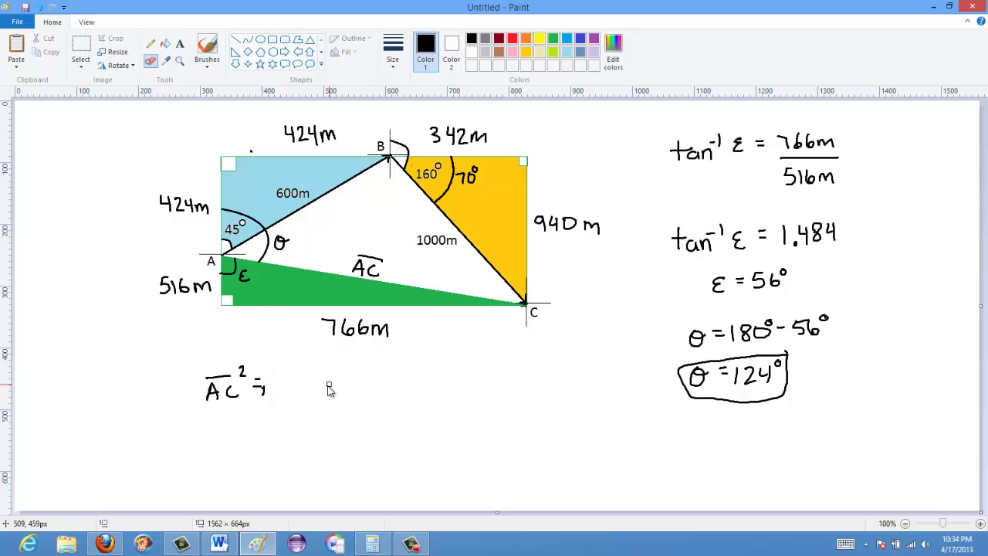
mouse_move(273, 396)
left_mouse_down()
mouse_move(264, 393)
mouse_move(287, 383)
mouse_move(278, 394)
mouse_move(298, 393)
left_mouse_up()
left_click(206, 49)
mouse_move(309, 377)
left_mouse_down()
mouse_move(303, 392)
mouse_move(309, 384)
left_mouse_up()
mouse_move(312, 370)
left_mouse_down()
mouse_move(323, 377)
mouse_move(317, 389)
mouse_move(349, 381)
left_mouse_up()
mouse_move(345, 377)
left_mouse_down()
mouse_move(363, 389)
mouse_move(412, 386)
mouse_move(422, 370)
left_mouse_up()
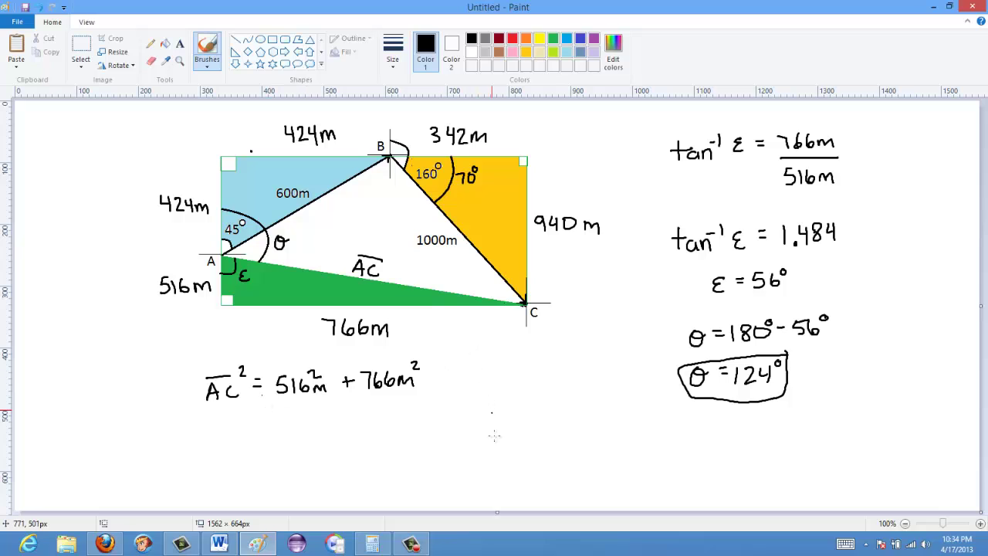
left_click_drag(301, 410, 304, 437)
key("ctrl+z")
- Bring Windows Calculator to the front and position it over the drawing
left_click(372, 544)
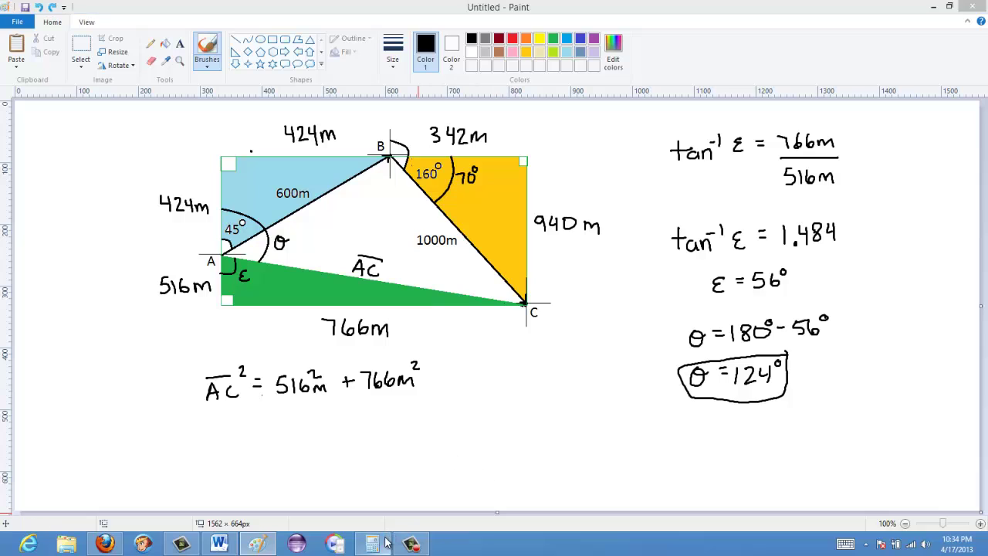
left_click(646, 255)
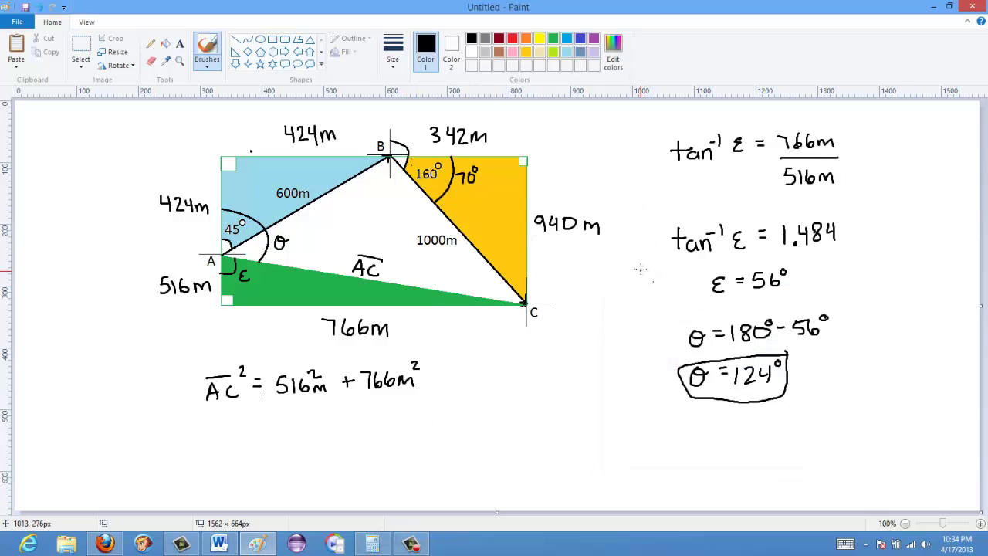
left_click(379, 540)
left_click_drag(656, 283, 636, 173)
- Calculate √(516² + 766²) = √853012 ≈ 923.59, then return to Paint
type("516")
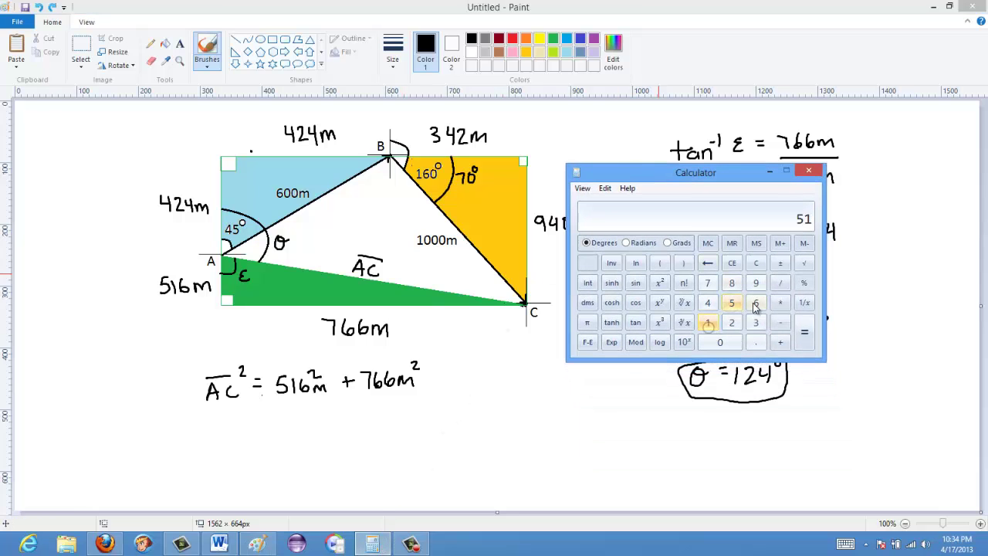
left_click(659, 283)
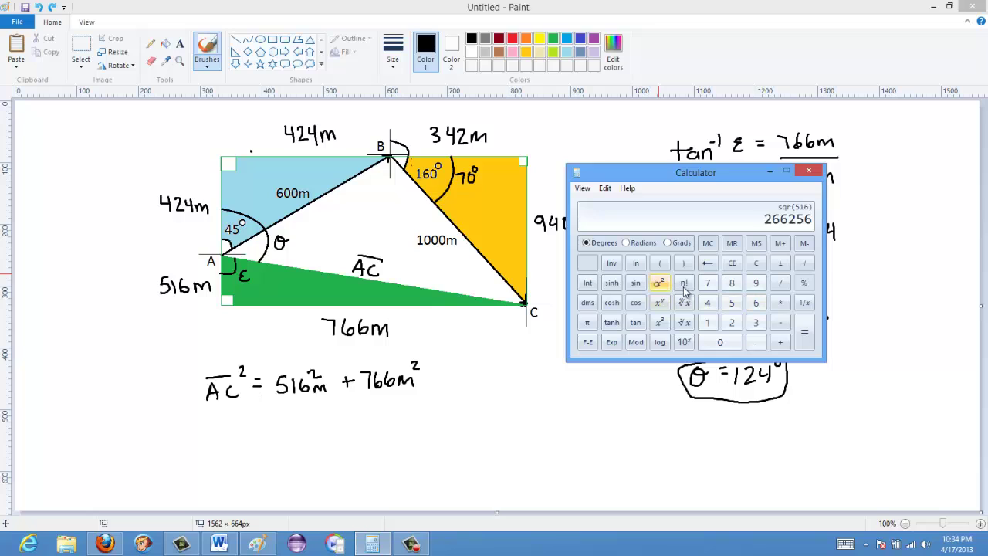
left_click(782, 343)
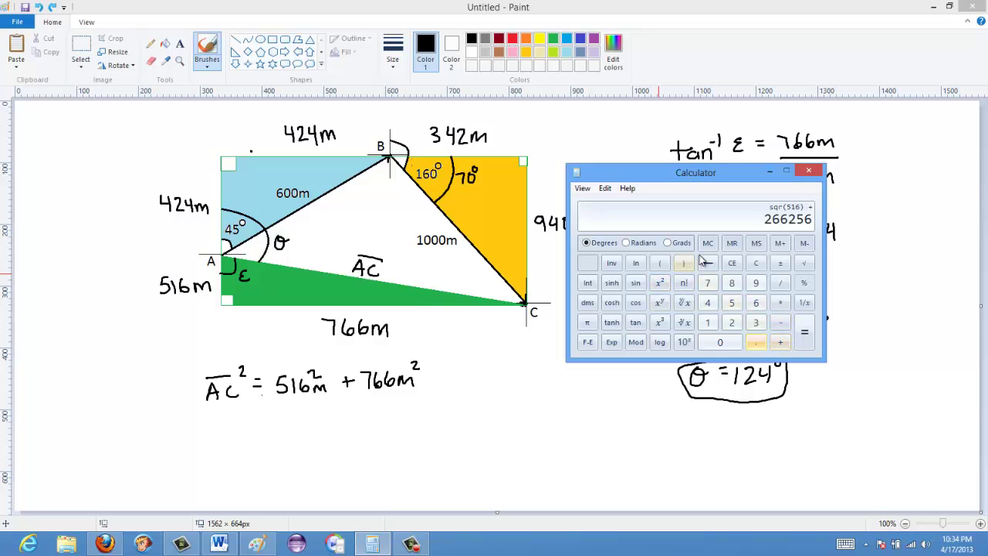
type("766")
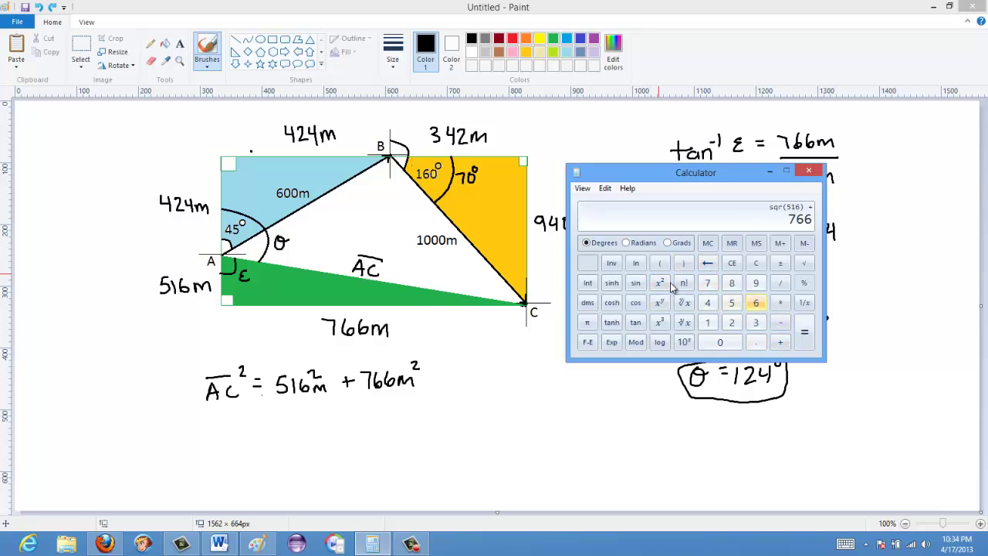
left_click(660, 284)
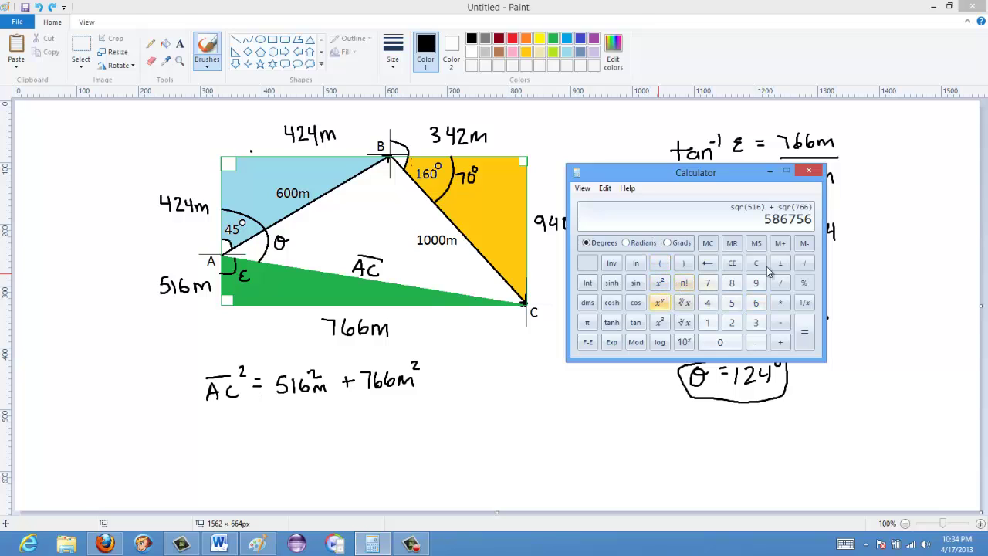
left_click(805, 265)
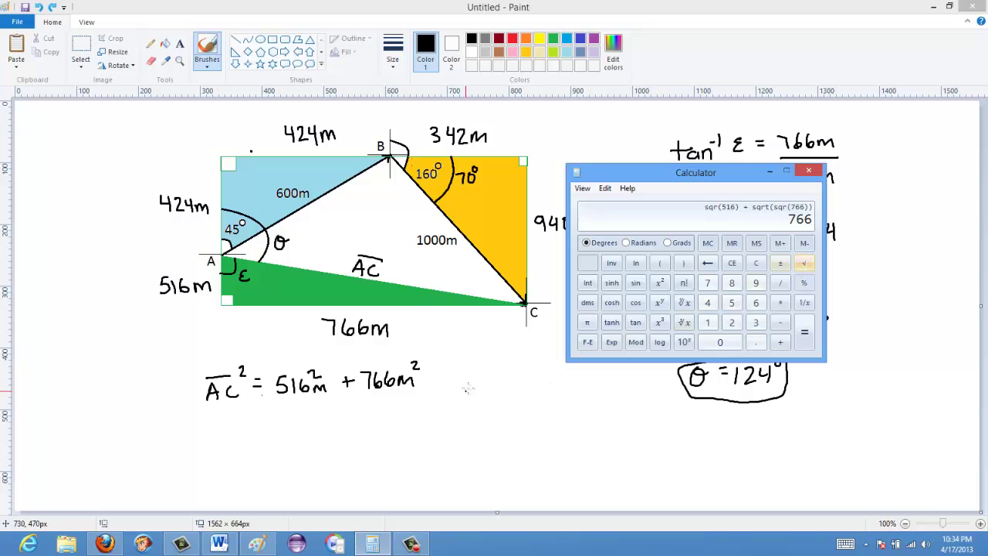
left_click(660, 284)
left_click(803, 332)
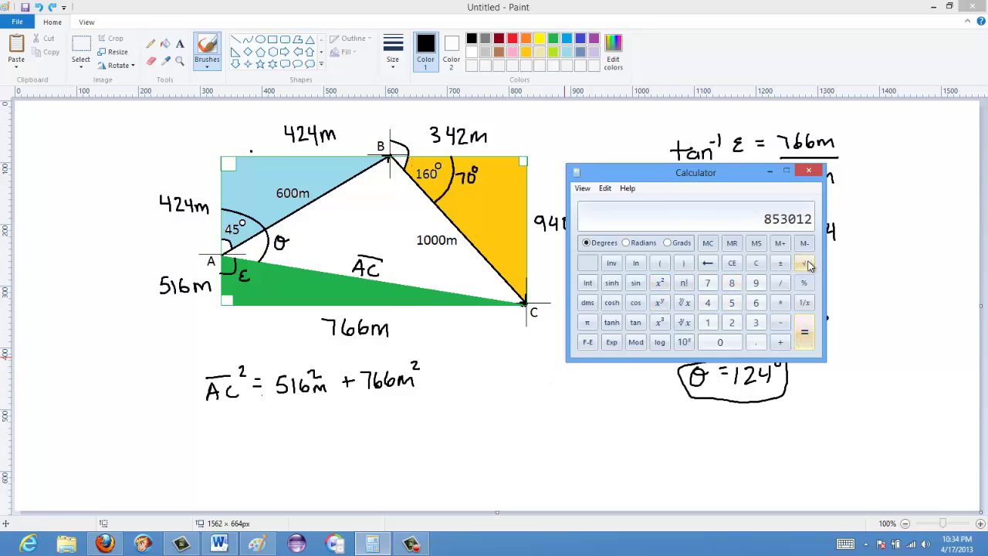
left_click(804, 264)
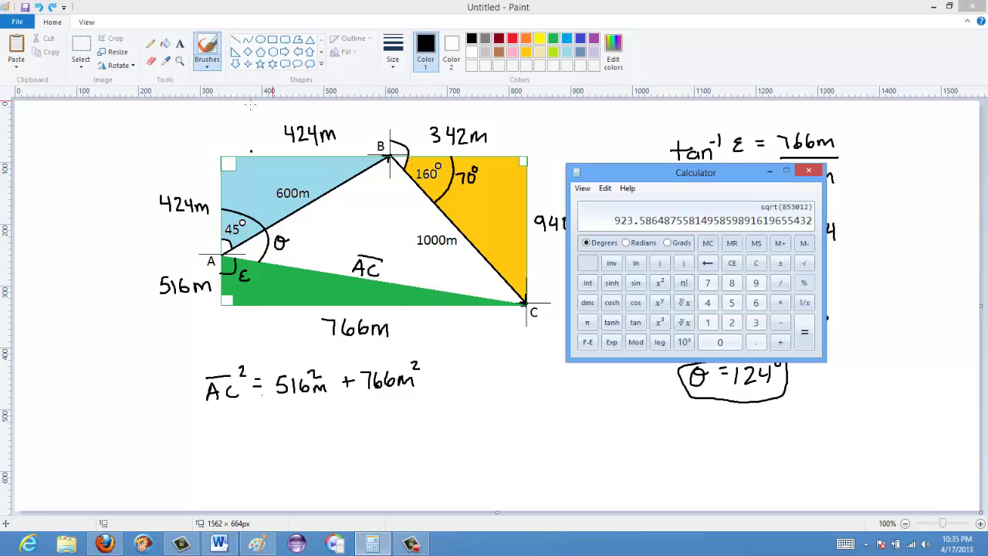
left_click(206, 61)
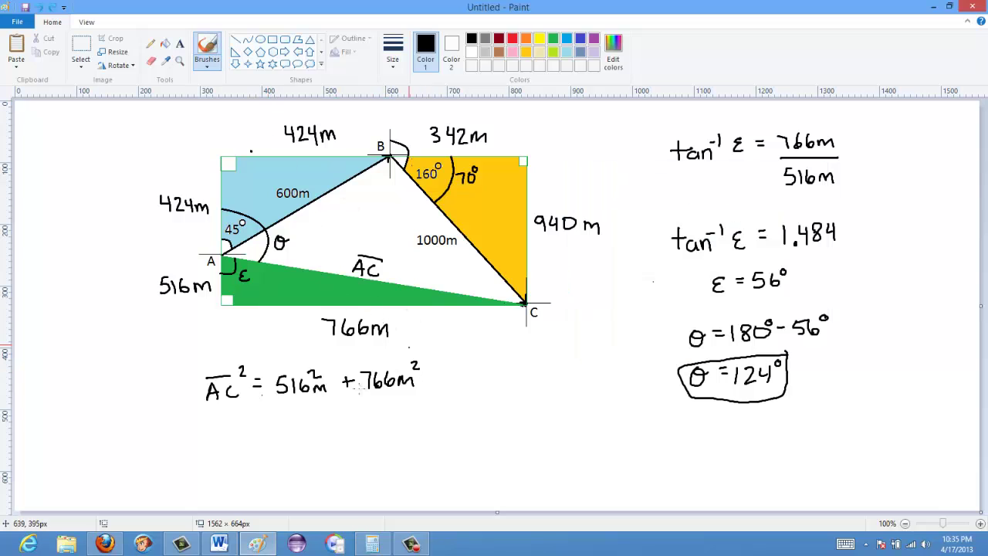
- Handwrite AC = 923.6m below the AC² equation and loop a circle around it
mouse_move(238, 441)
left_mouse_down()
mouse_move(245, 422)
mouse_move(252, 434)
left_mouse_up()
mouse_move(269, 428)
left_mouse_down()
mouse_move(270, 440)
mouse_move(284, 427)
left_mouse_up()
left_click_drag(274, 434, 372, 436)
left_click(333, 438)
mouse_move(369, 402)
left_mouse_down()
mouse_move(224, 429)
mouse_move(336, 453)
mouse_move(386, 406)
mouse_move(355, 403)
left_mouse_up()
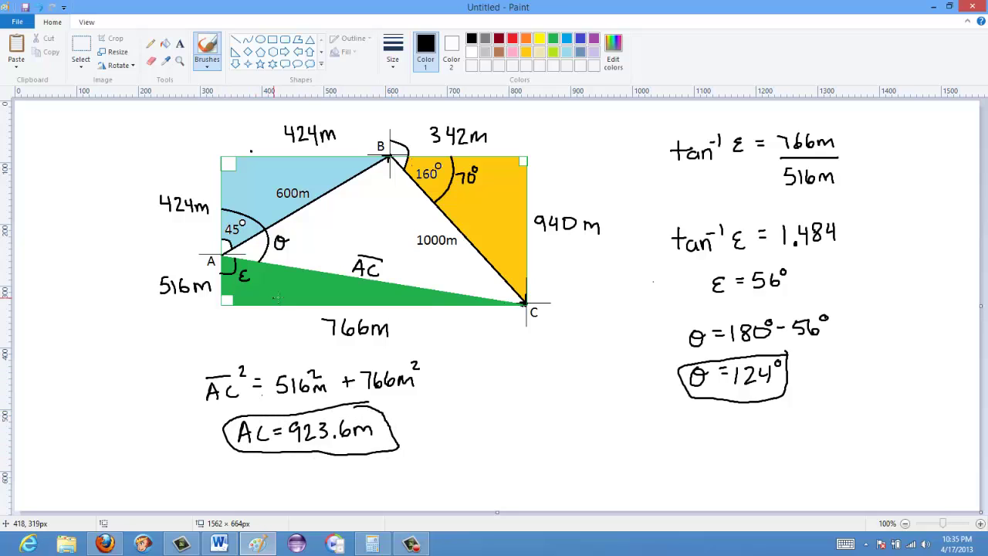